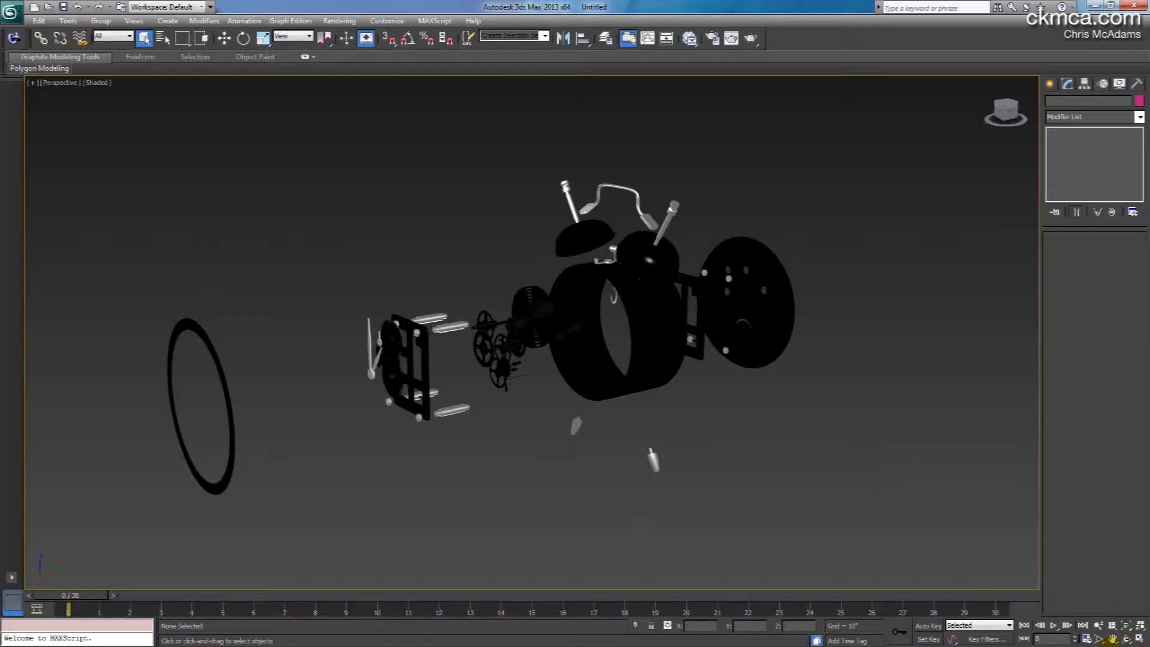
Restore the four-viewport layout and zoom the Front view onto the small clock.
left_click(1140, 640)
scroll(736, 199, "down", 6)
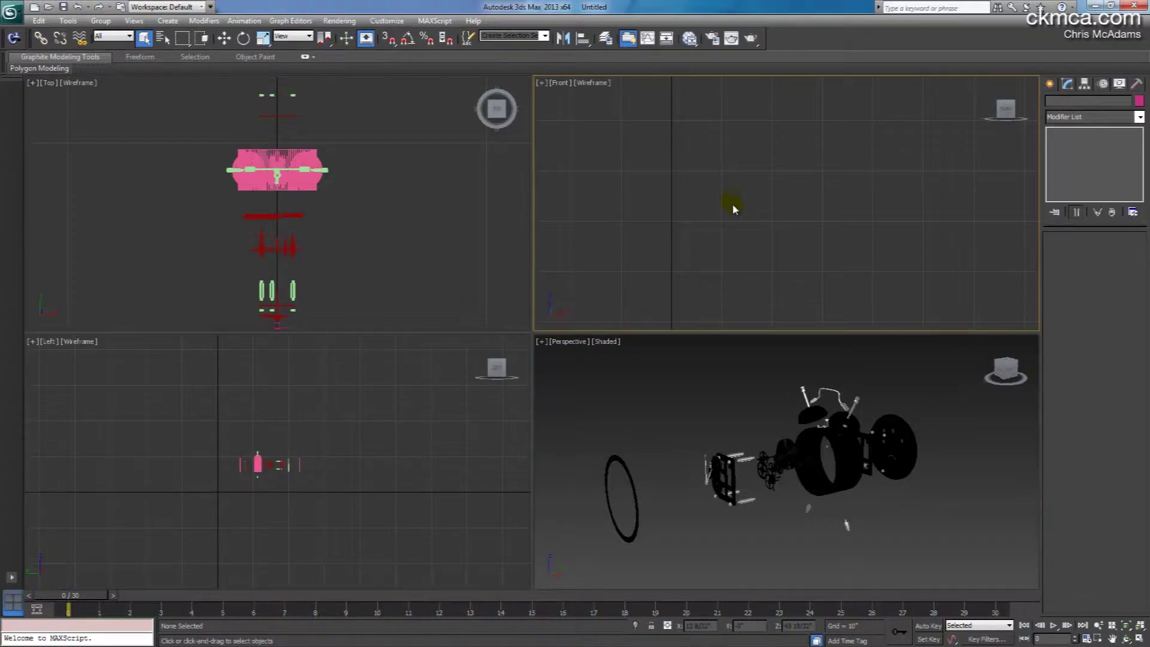
scroll(781, 222, "up", 10)
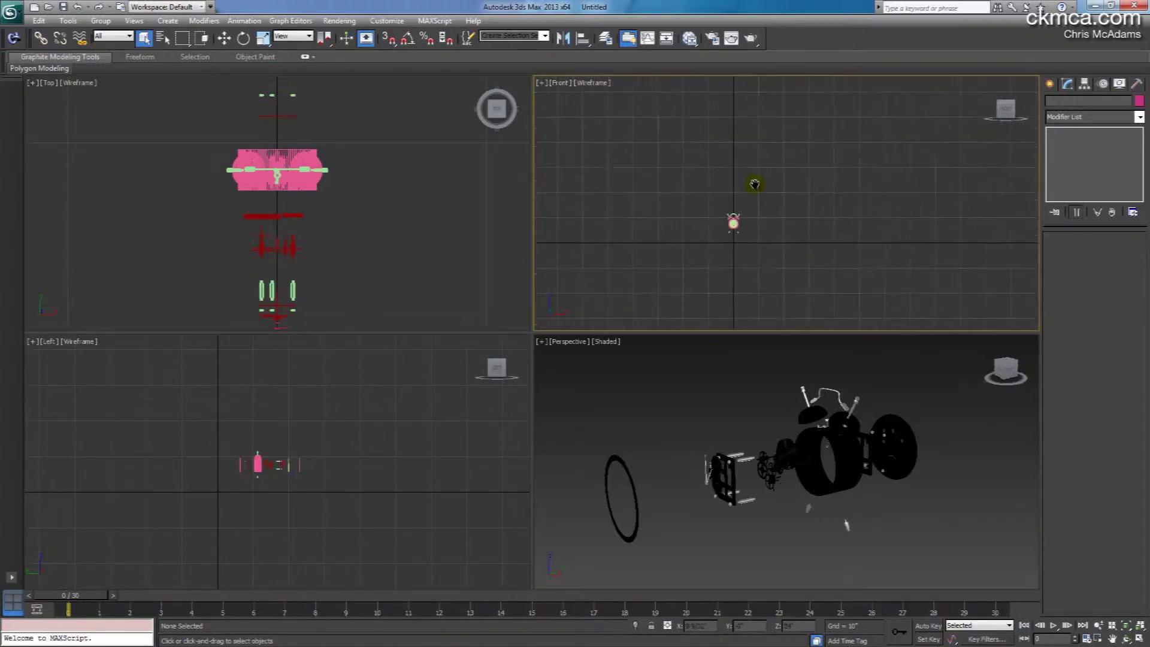
middle_click_drag(711, 197, 750, 214)
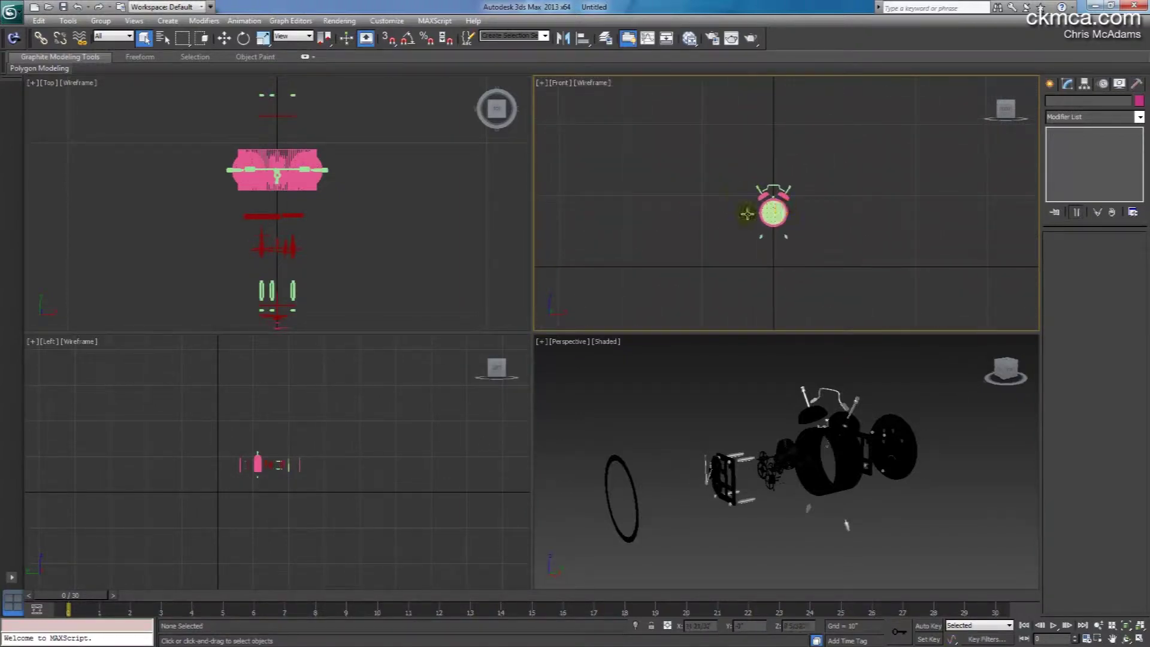
scroll(751, 218, "down", 6)
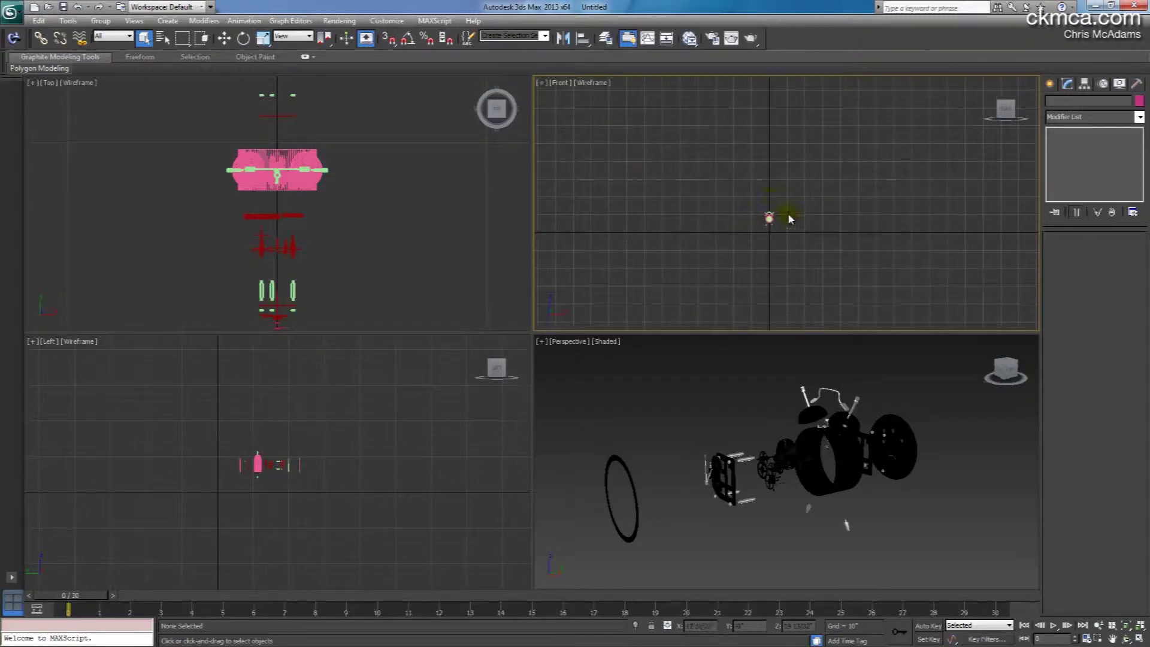
Activate the Line spline tool under Create > Shapes > Splines.
left_click(1050, 85)
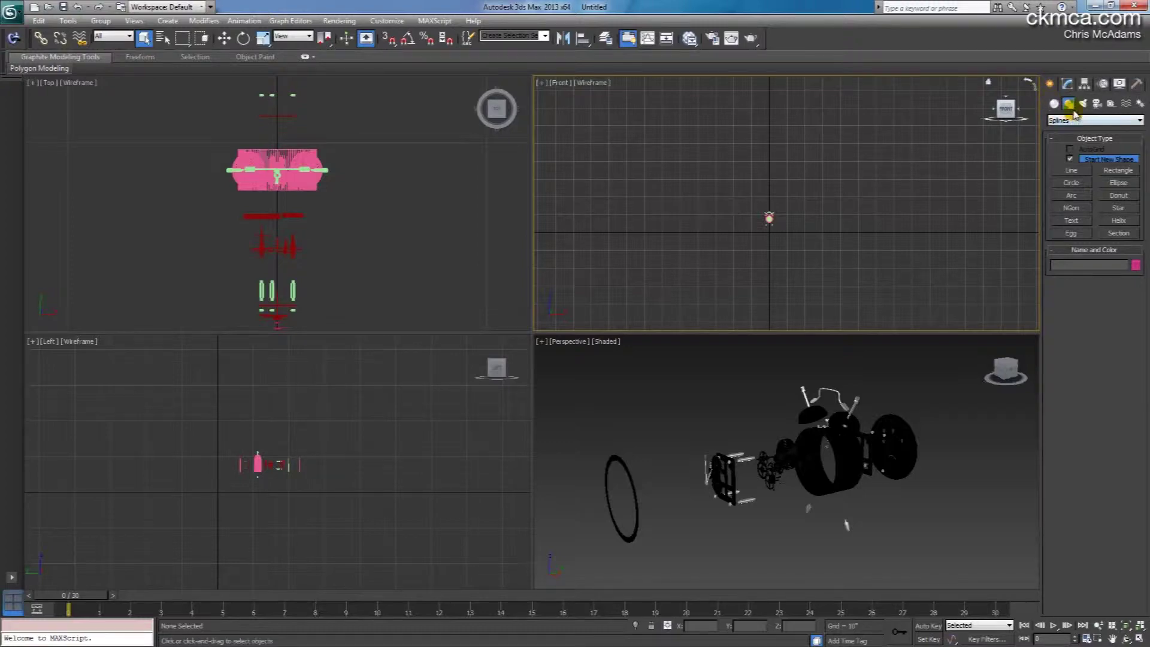
left_click(1054, 105)
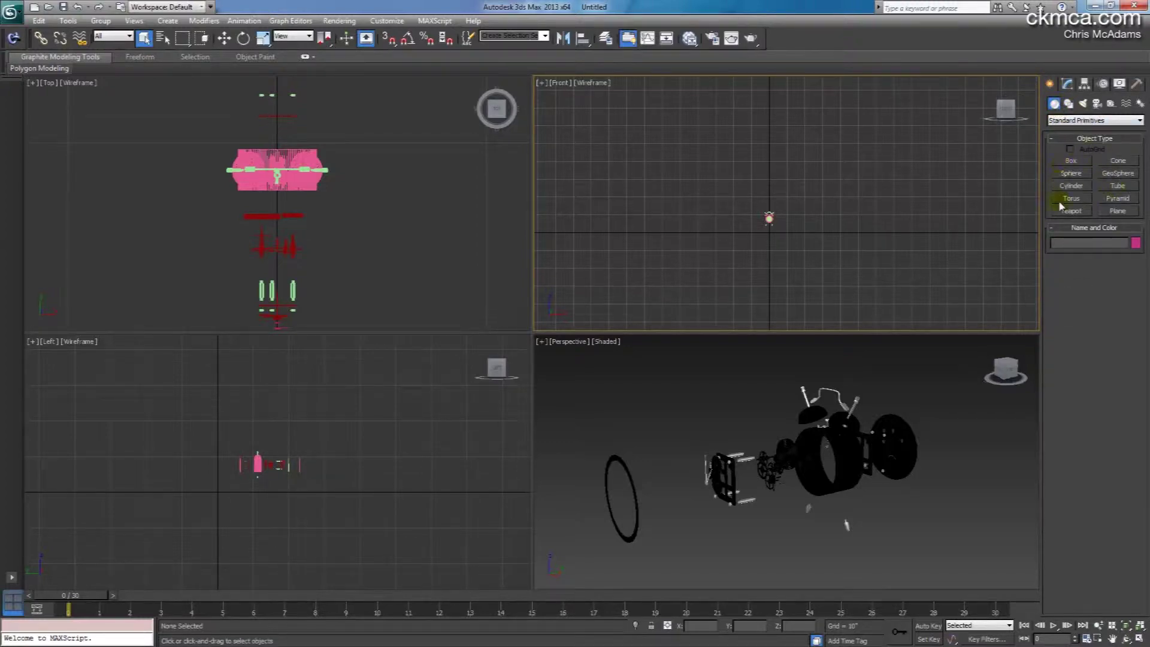
left_click(1069, 104)
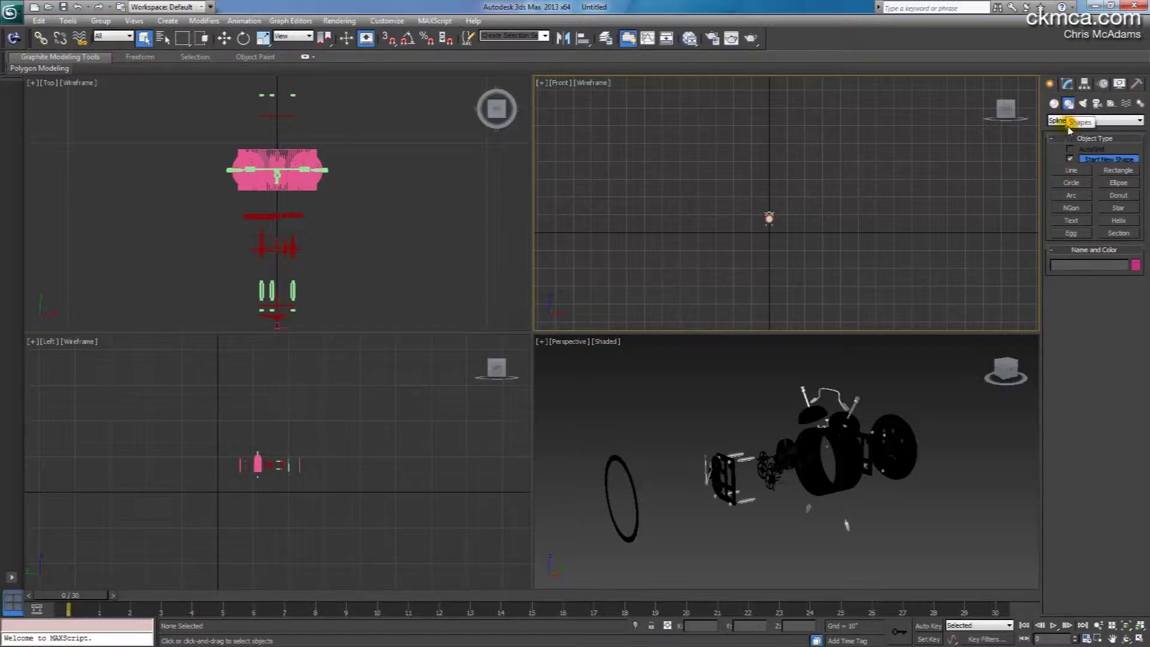
left_click(1072, 170)
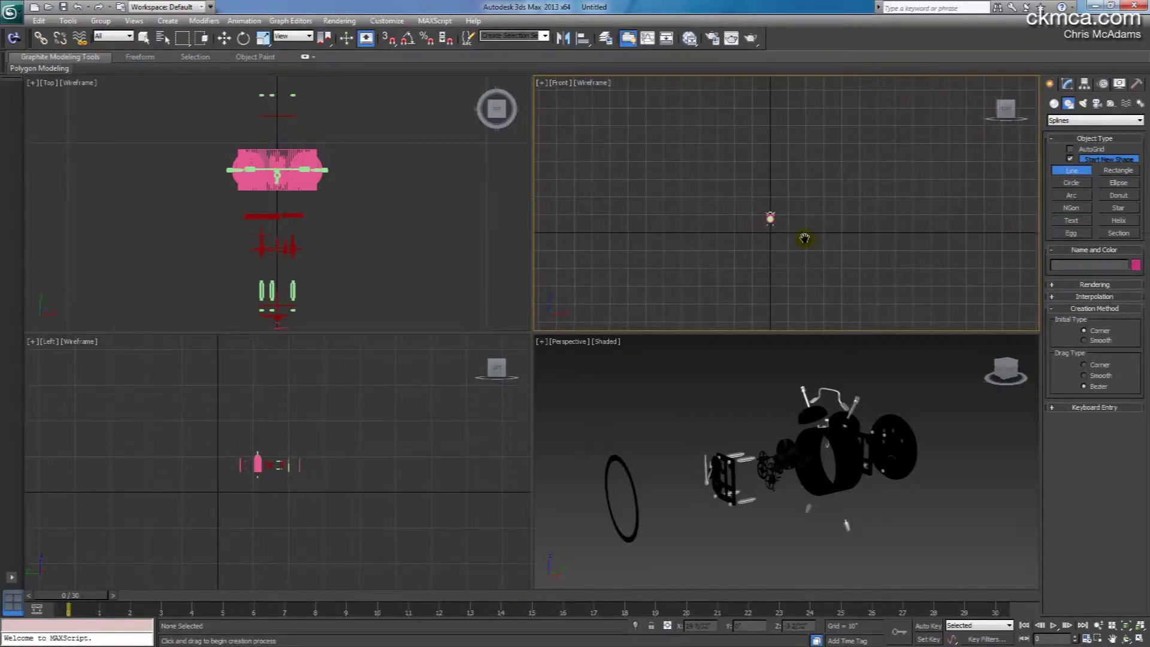
middle_click_drag(804, 239, 824, 241)
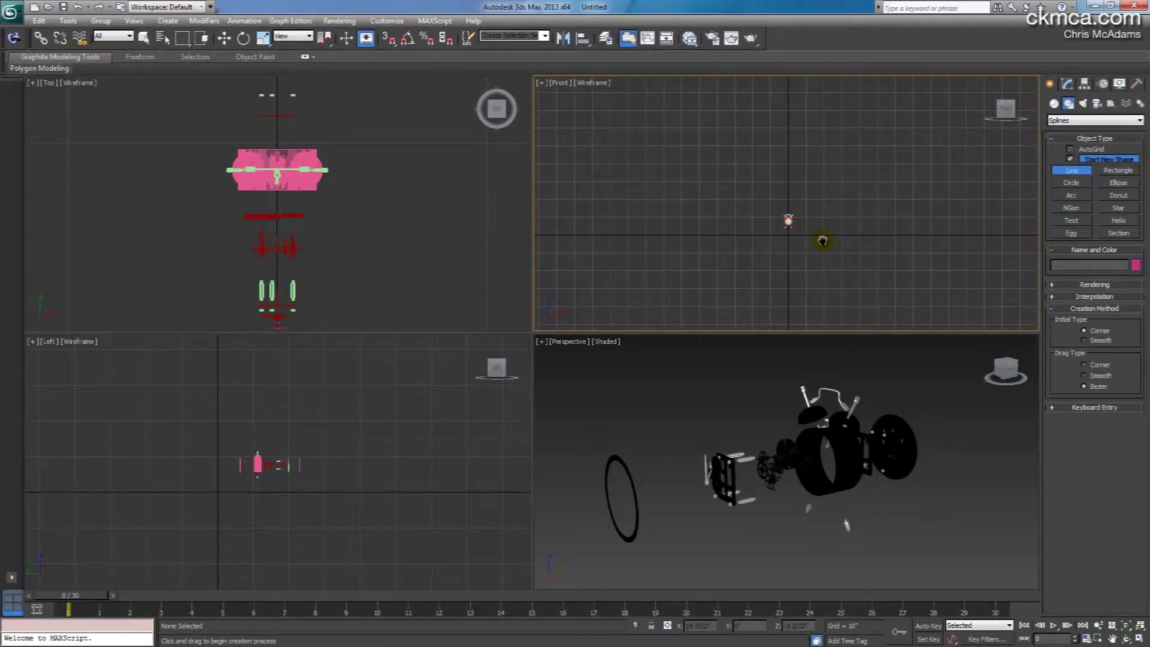
In a maximized Front view, draw the line's flat base under the clock, curving upward.
left_click(1138, 640)
scroll(619, 370, "up", 2)
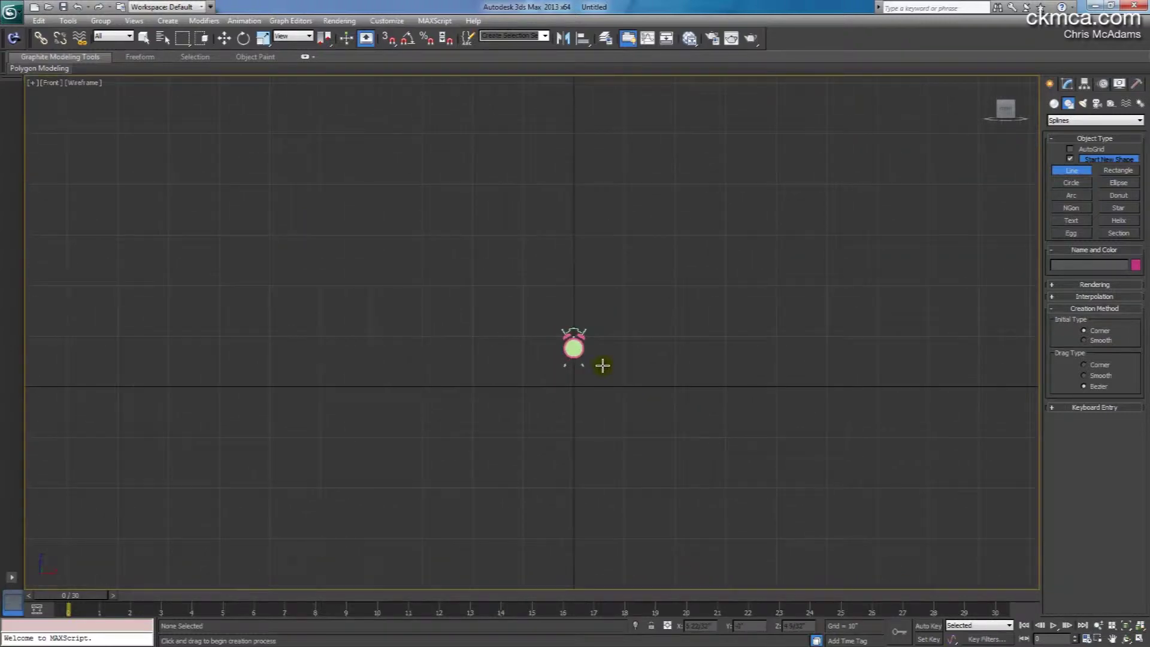
left_click(863, 386)
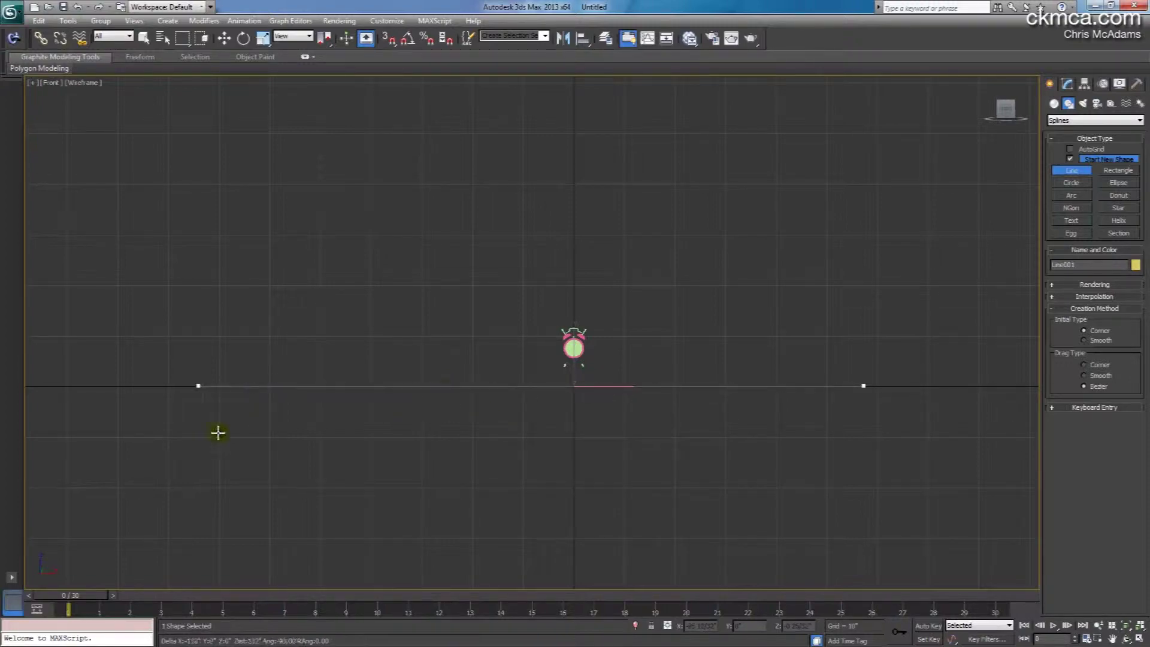
left_click(443, 389)
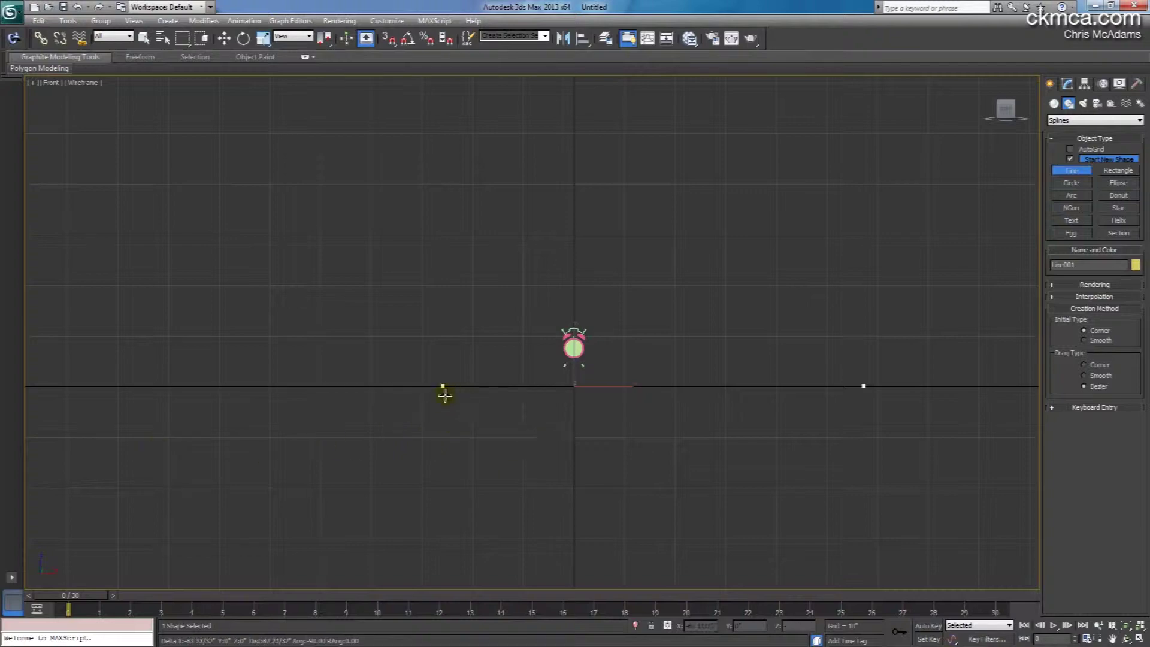
left_click(416, 388)
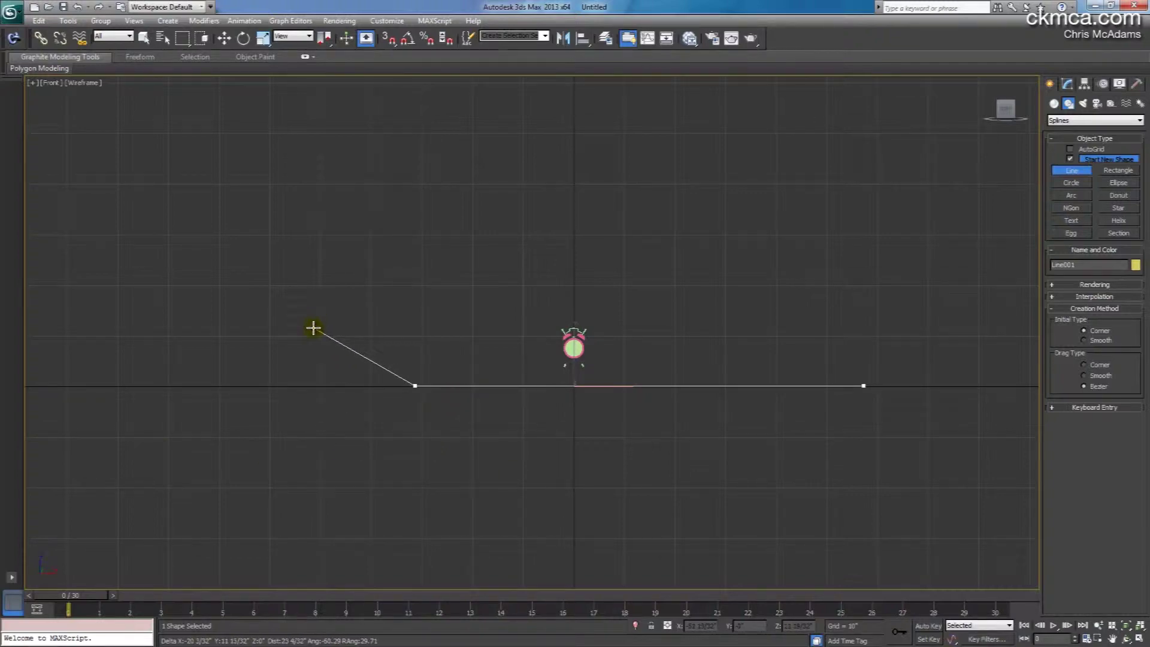
left_click_drag(313, 327, 301, 275)
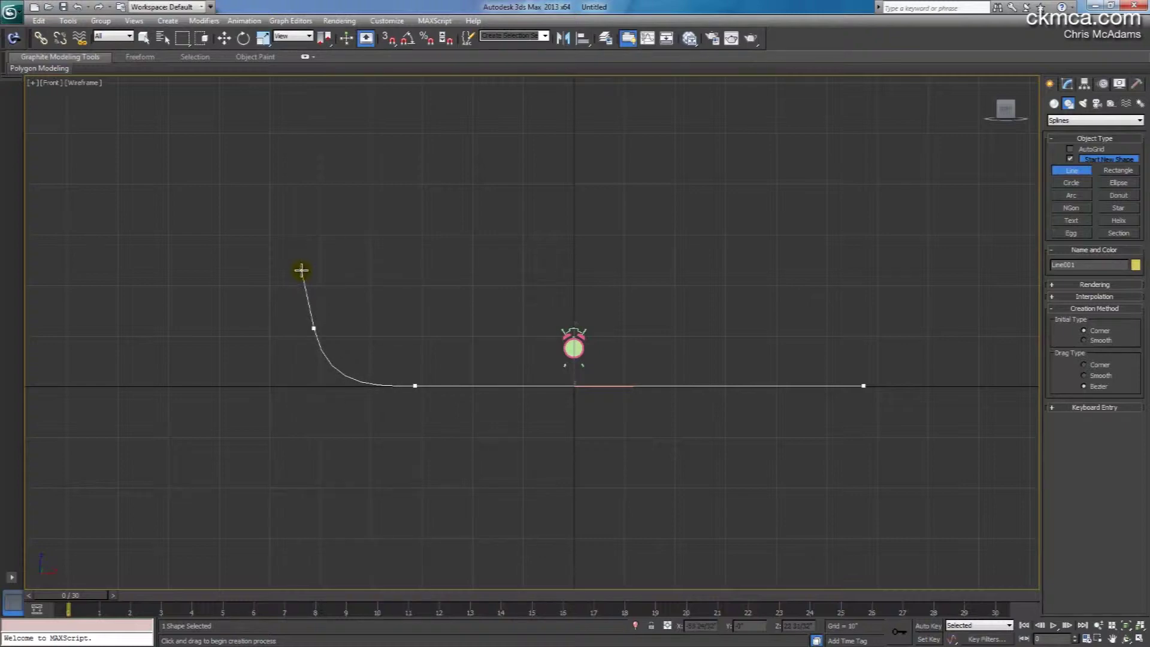
Continue the line up the left wall, bend it right along the top, and finish it.
left_click_drag(339, 194, 346, 198)
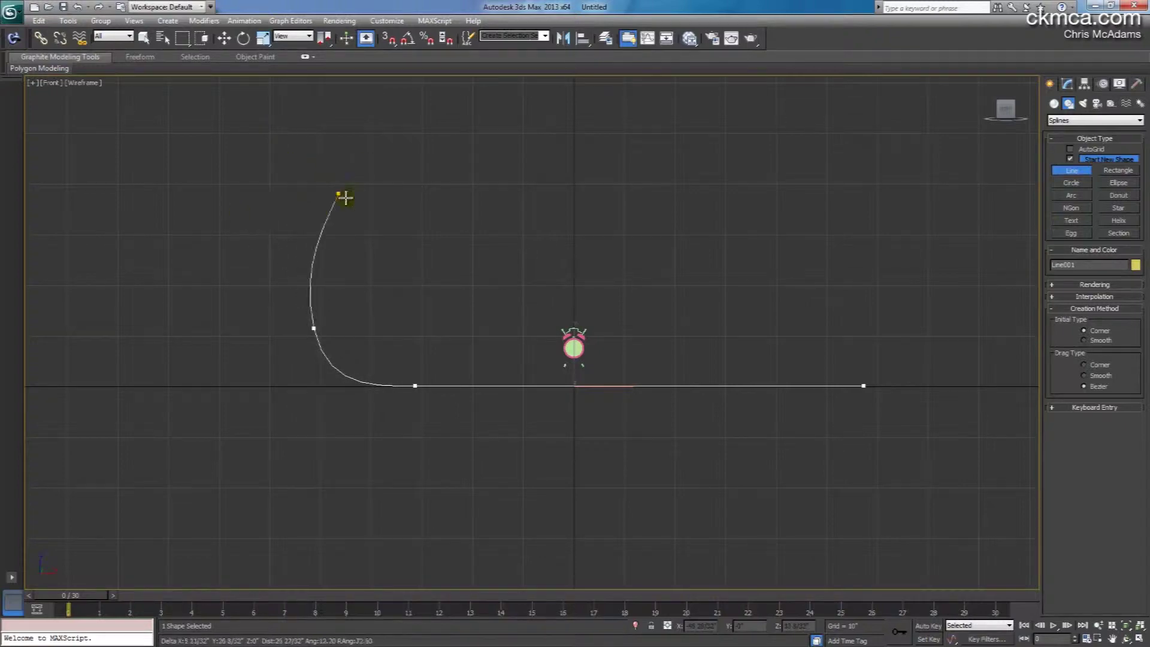
middle_click_drag(300, 161, 339, 271)
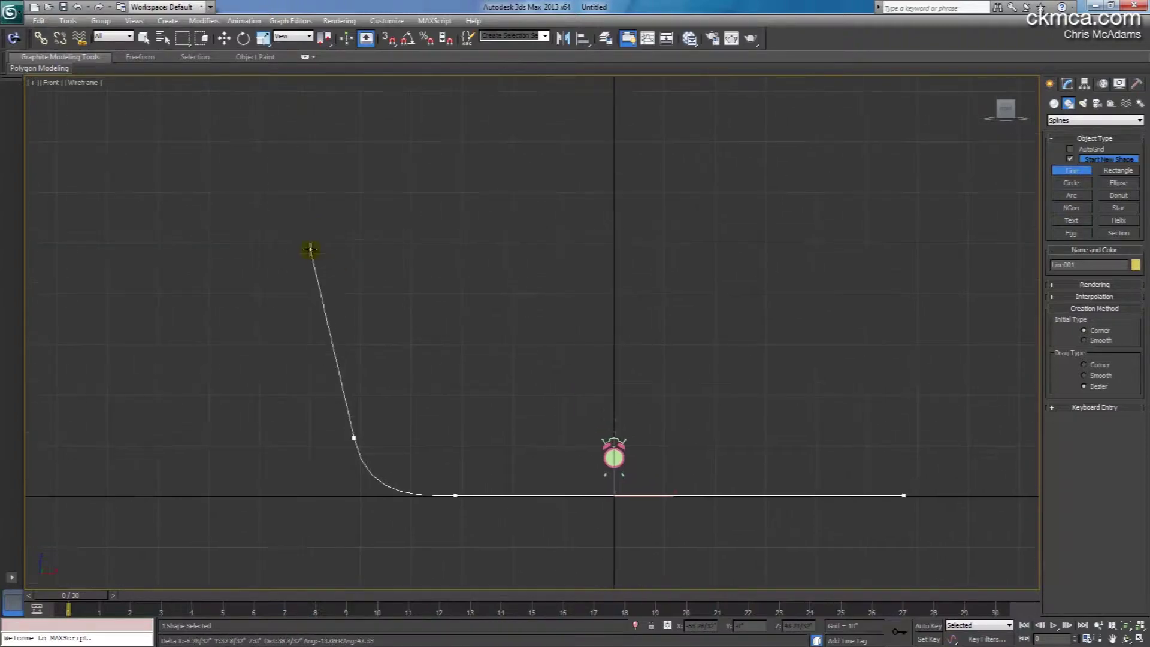
left_click(301, 198)
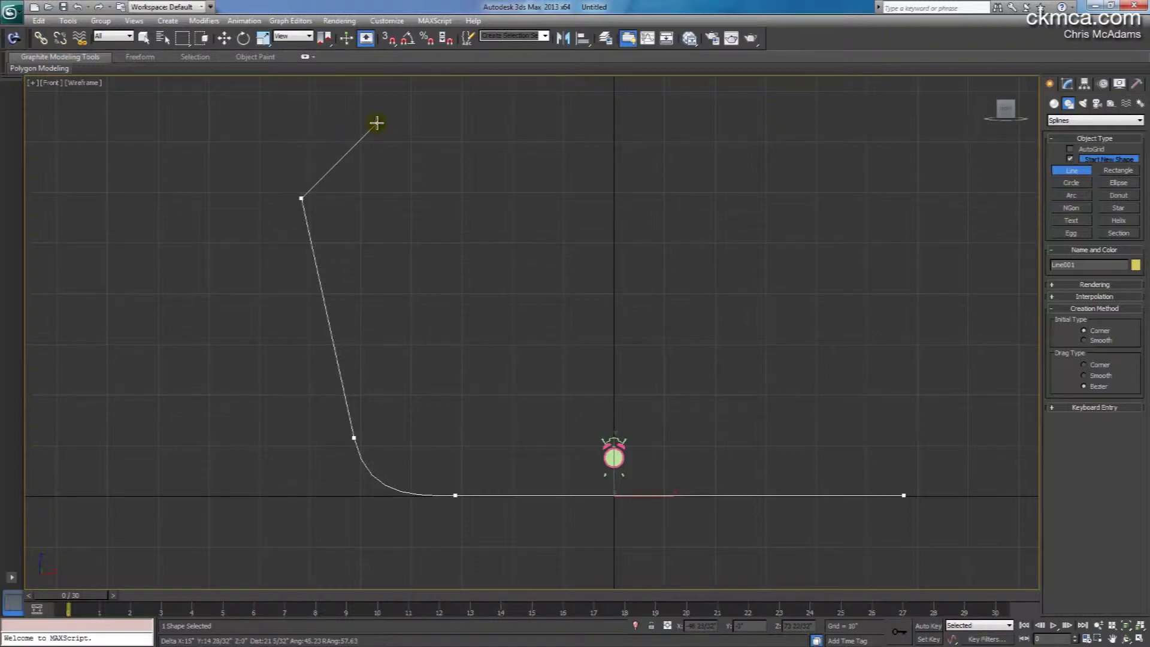
left_click_drag(345, 117, 404, 107)
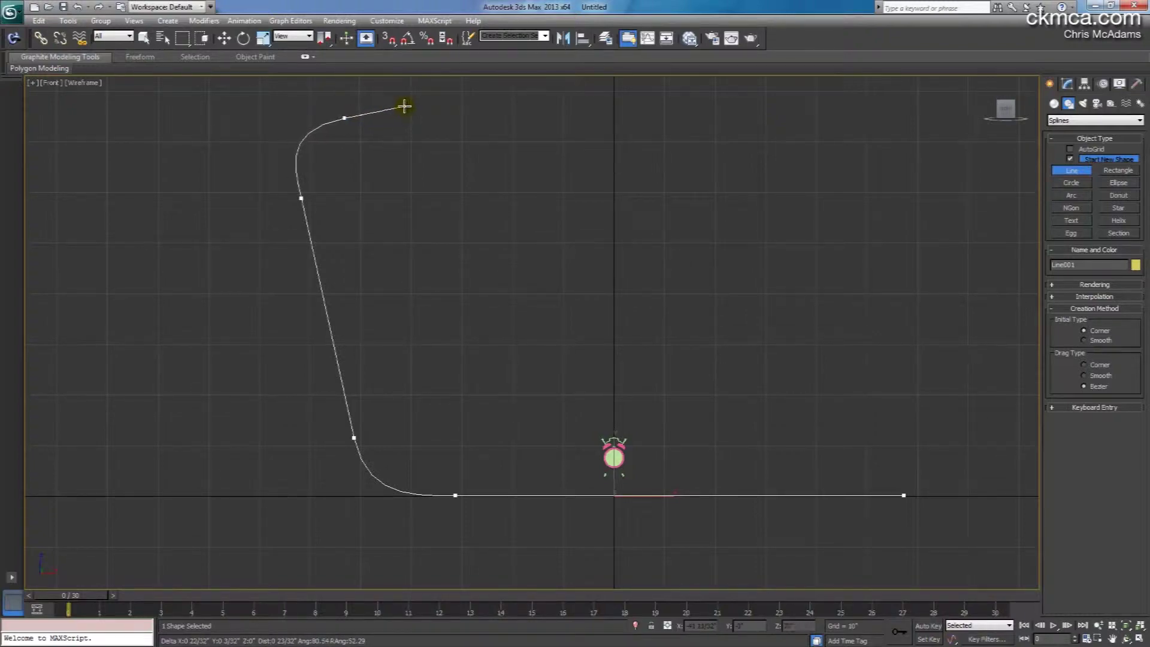
left_click(405, 106)
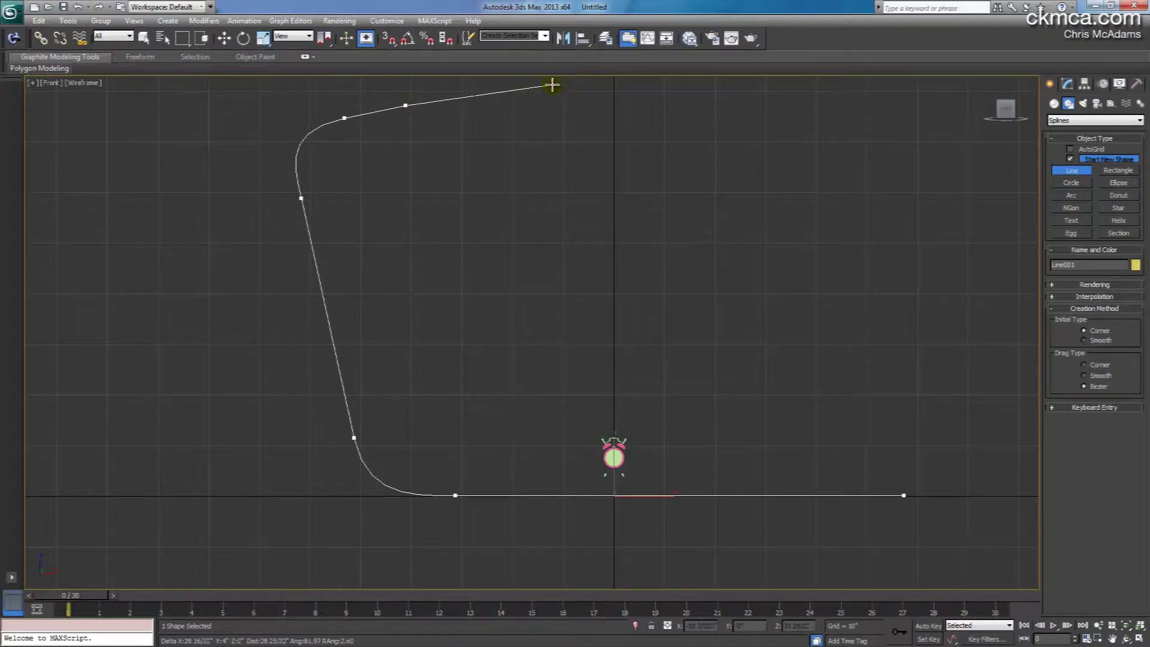
middle_click_drag(609, 107, 561, 165)
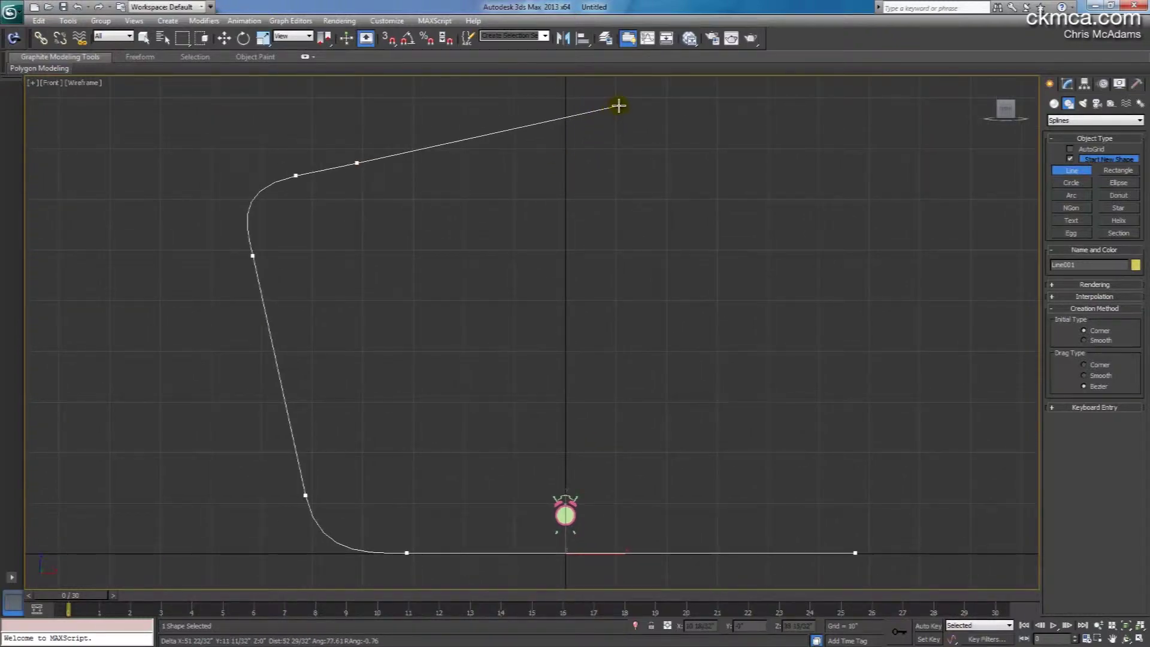
left_click(618, 106)
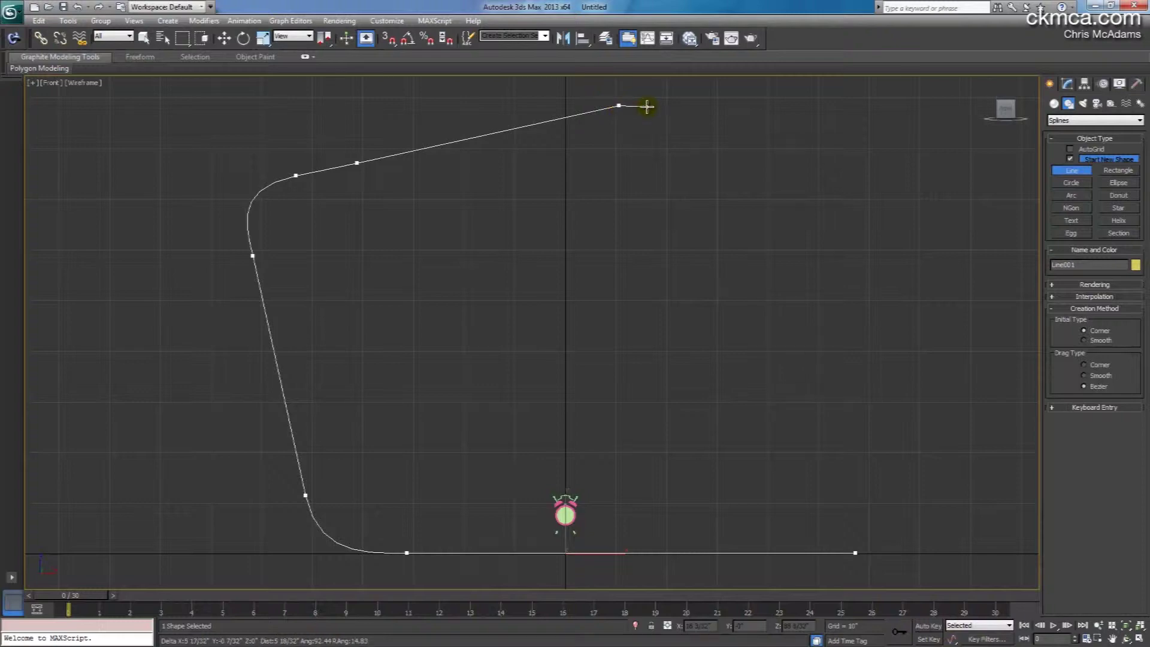
right_click(641, 130)
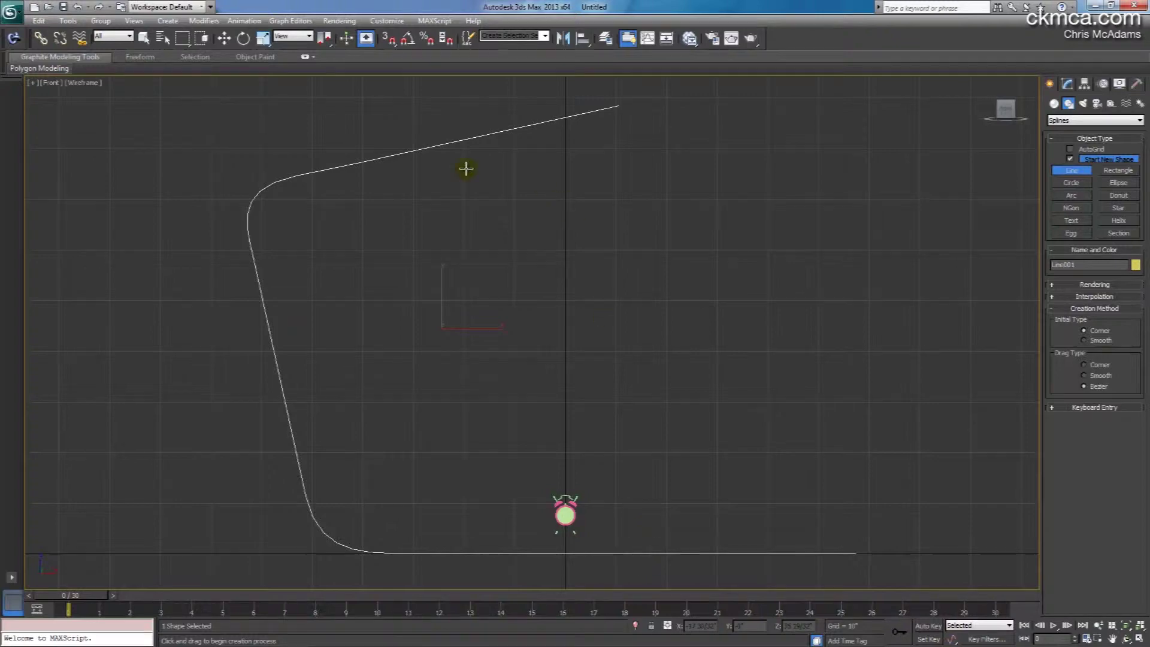
Scale the spline down uniformly to a smaller size.
left_click(262, 38)
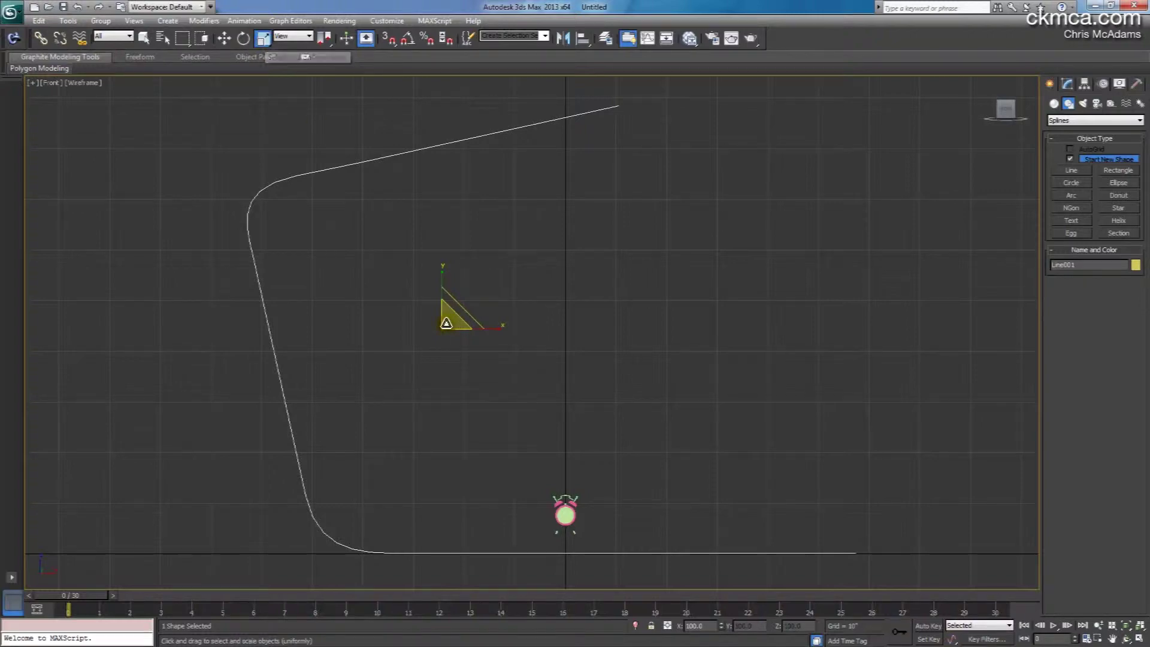
left_click_drag(448, 320, 455, 303)
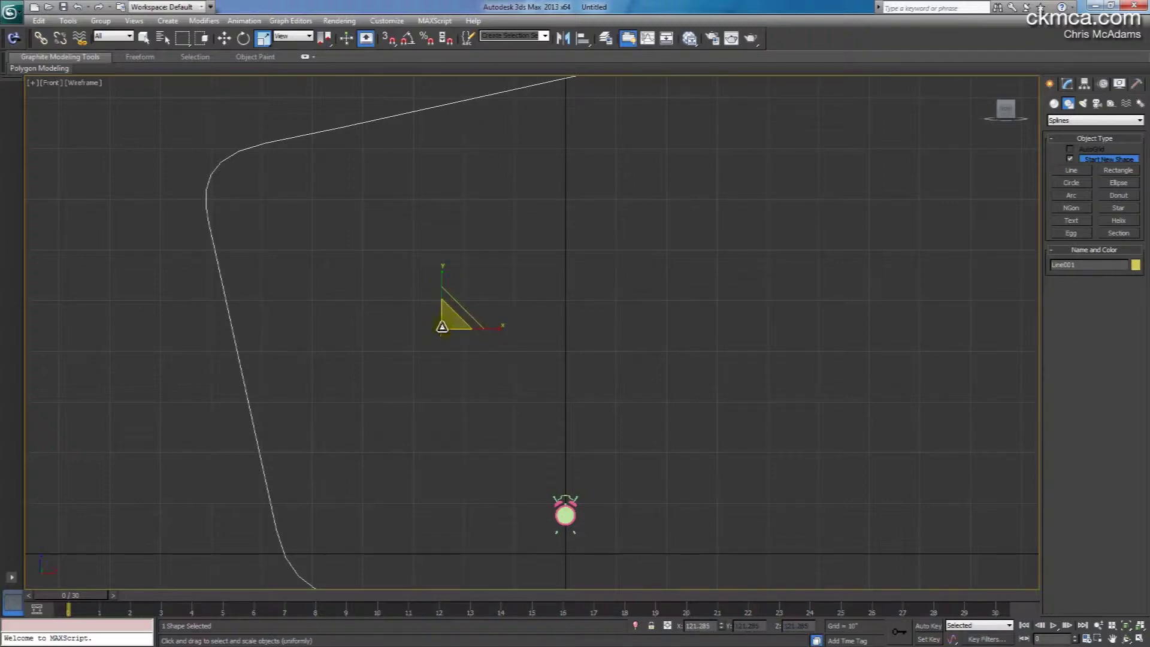
left_click_drag(449, 320, 441, 398)
Move the spline so its flat base sits just below the clock.
left_click(224, 38)
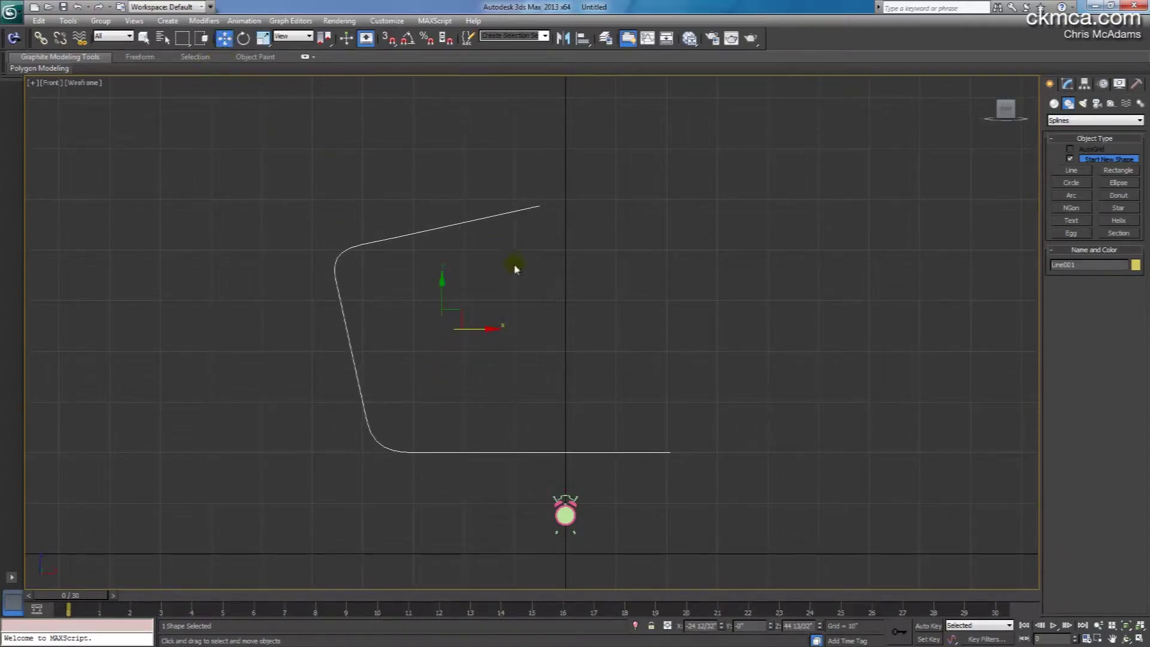
left_click_drag(458, 311, 523, 415)
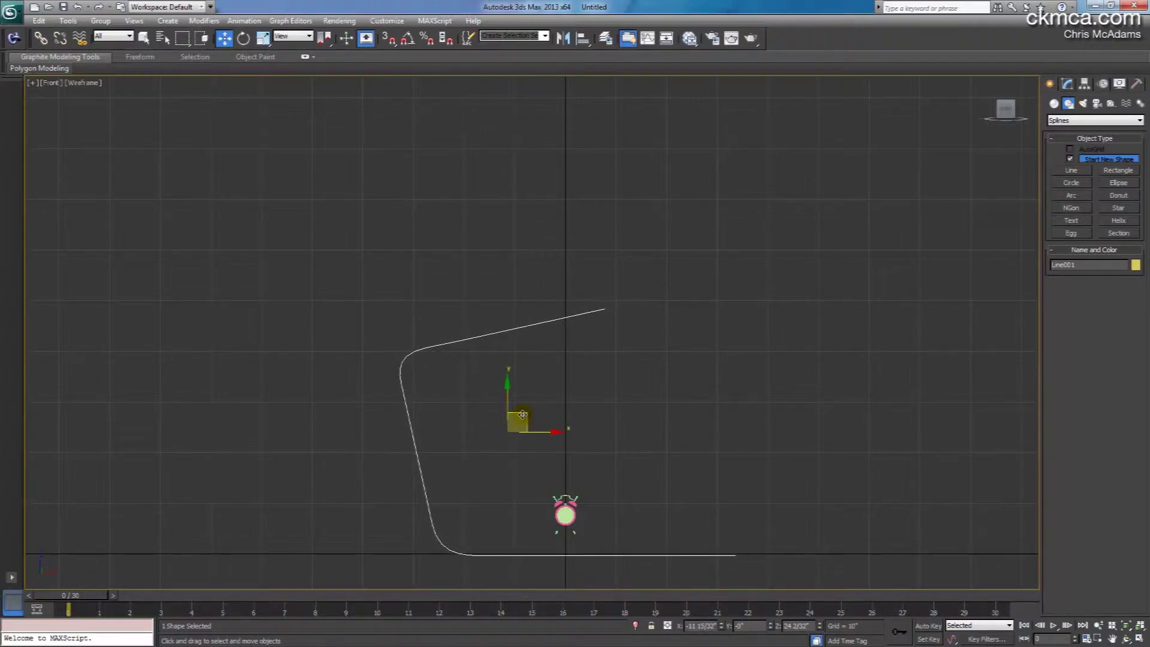
left_click(704, 403)
Select Line001 and move it along Y in the Top view to sit in front of the clock.
left_click(1140, 639)
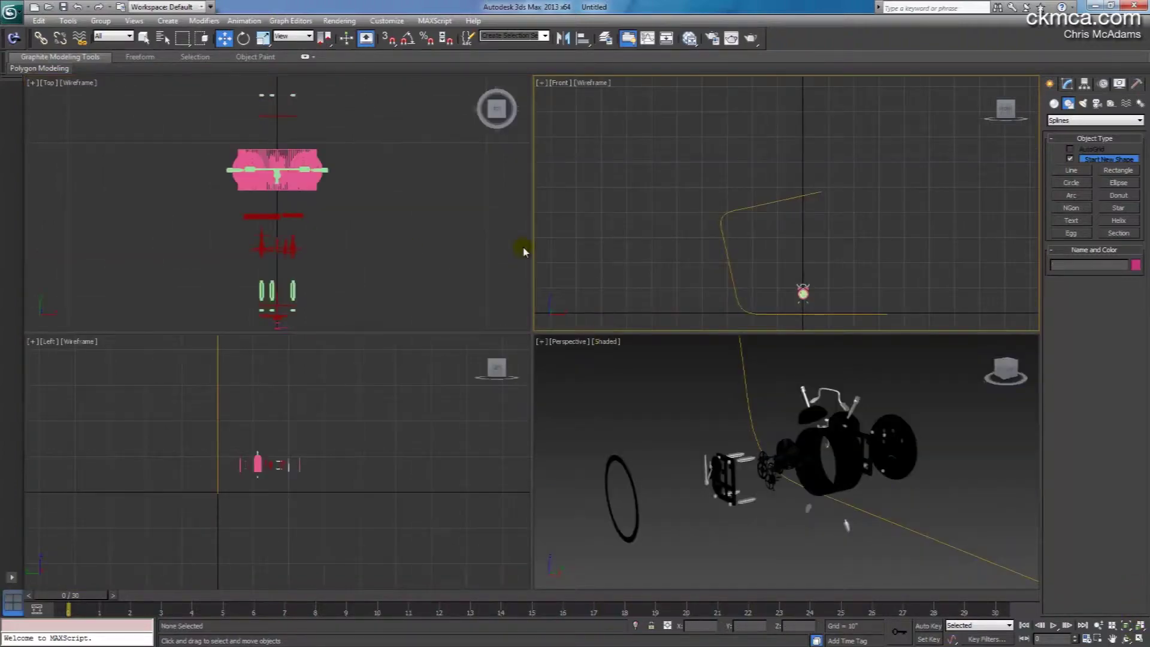
left_click(778, 203)
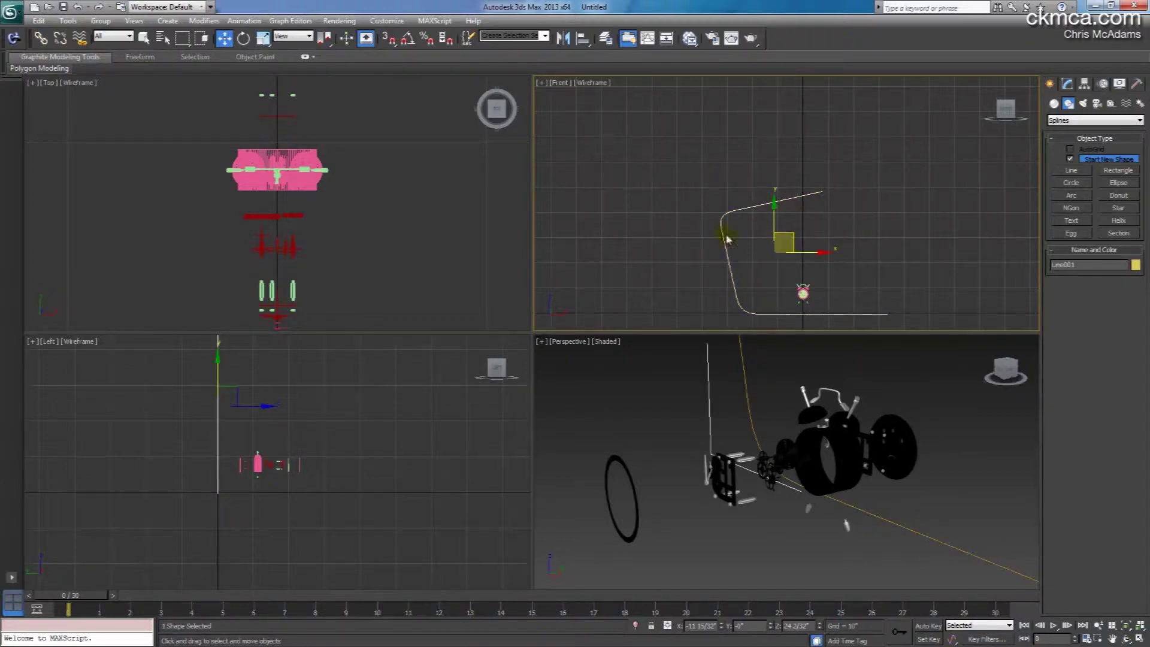
scroll(392, 231, "down", 5)
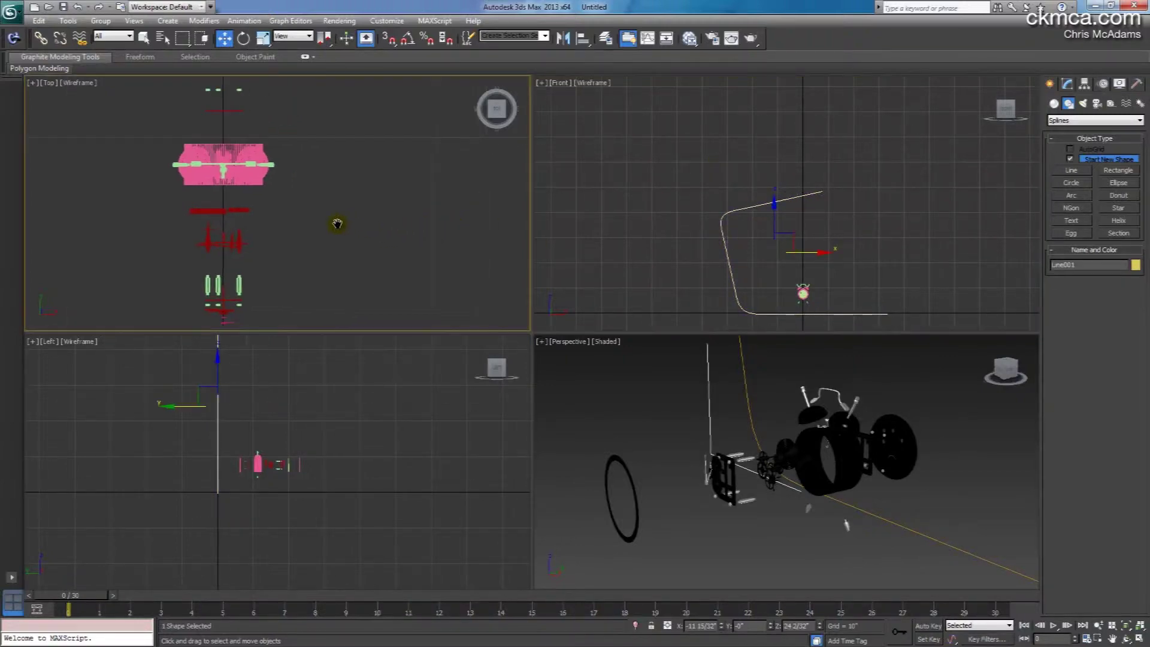
scroll(358, 212, "down", 3)
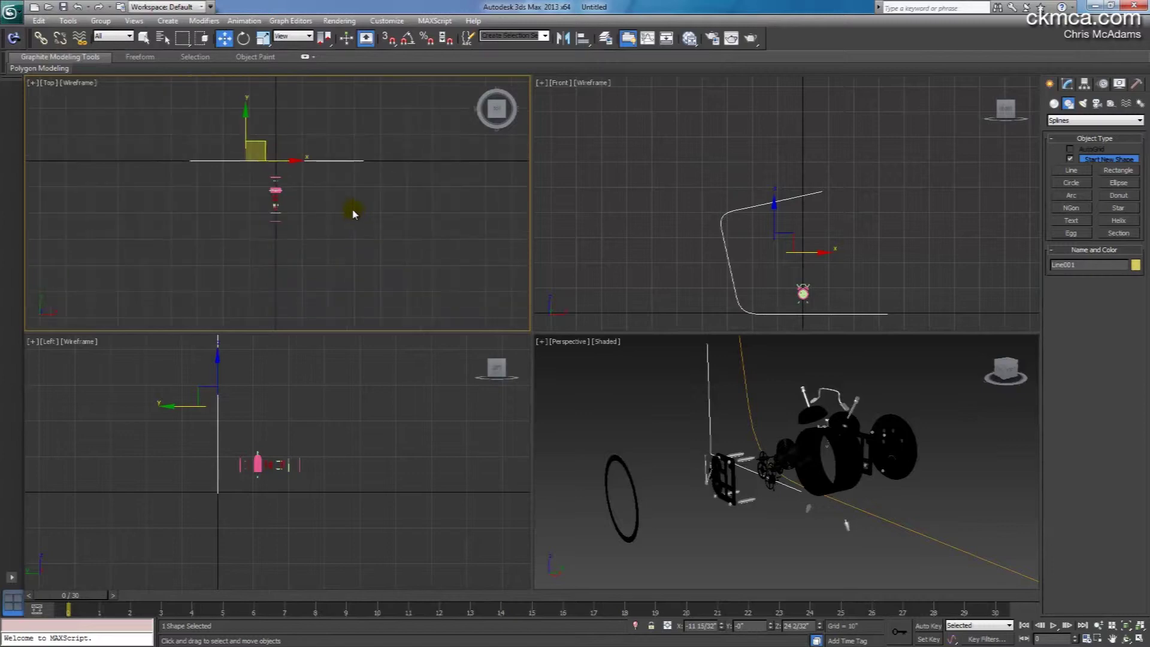
mouse_move(354, 213)
middle_mouse_down()
mouse_move(358, 234)
mouse_move(367, 196)
middle_mouse_up()
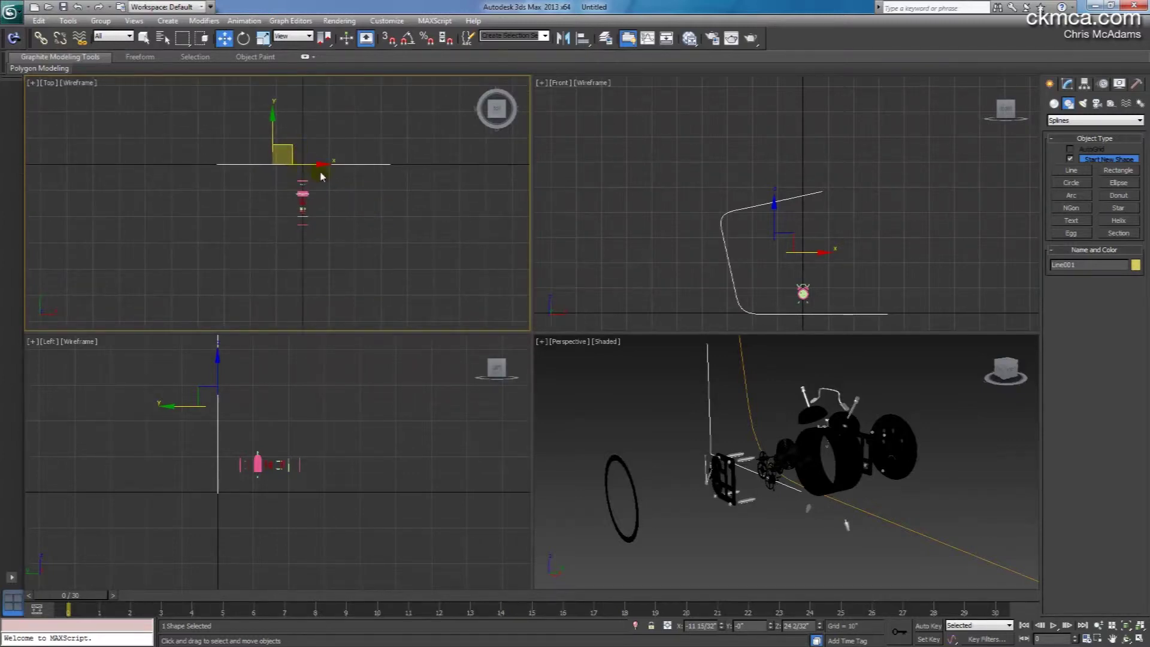
left_click_drag(275, 132, 281, 258)
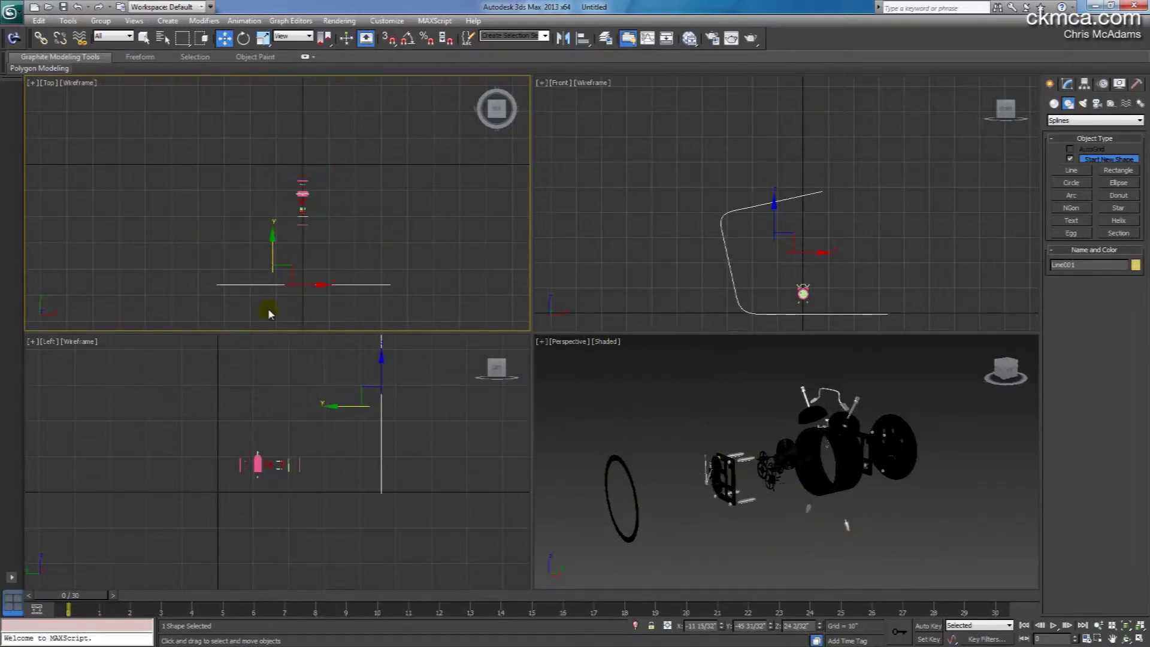
Add an Extrude modifier to the line with a large negative Amount and 17 segments.
left_click(1067, 85)
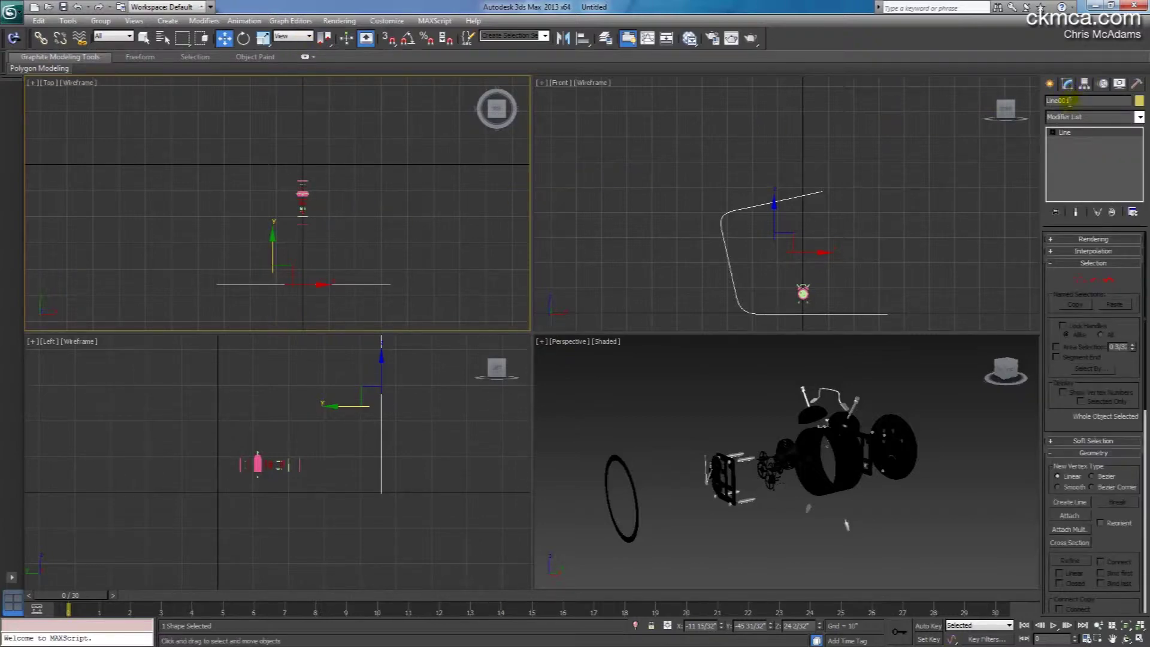
left_click(1091, 117)
type("ex")
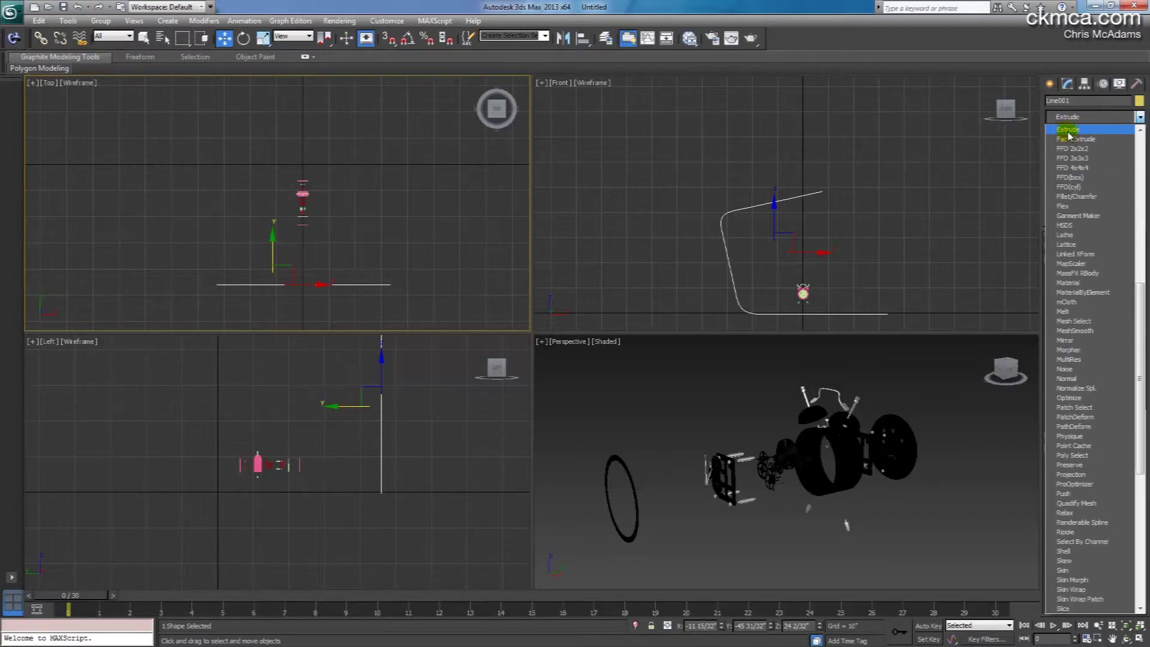
left_click(1066, 130)
left_click_drag(1128, 266, 1134, 406)
mouse_move(1136, 266)
left_mouse_down()
mouse_move(1135, 314)
mouse_move(1138, 270)
left_mouse_up()
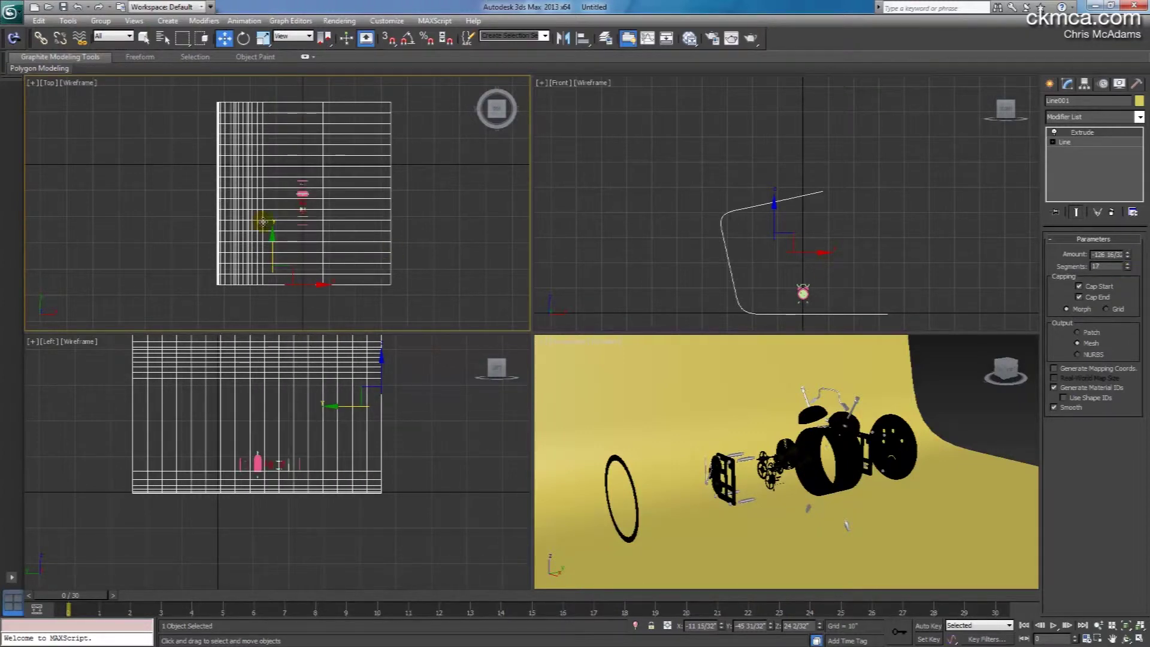
Move the extruded backdrop along Y and orbit Perspective to a side-on angle.
middle_click_drag(265, 158, 240, 154)
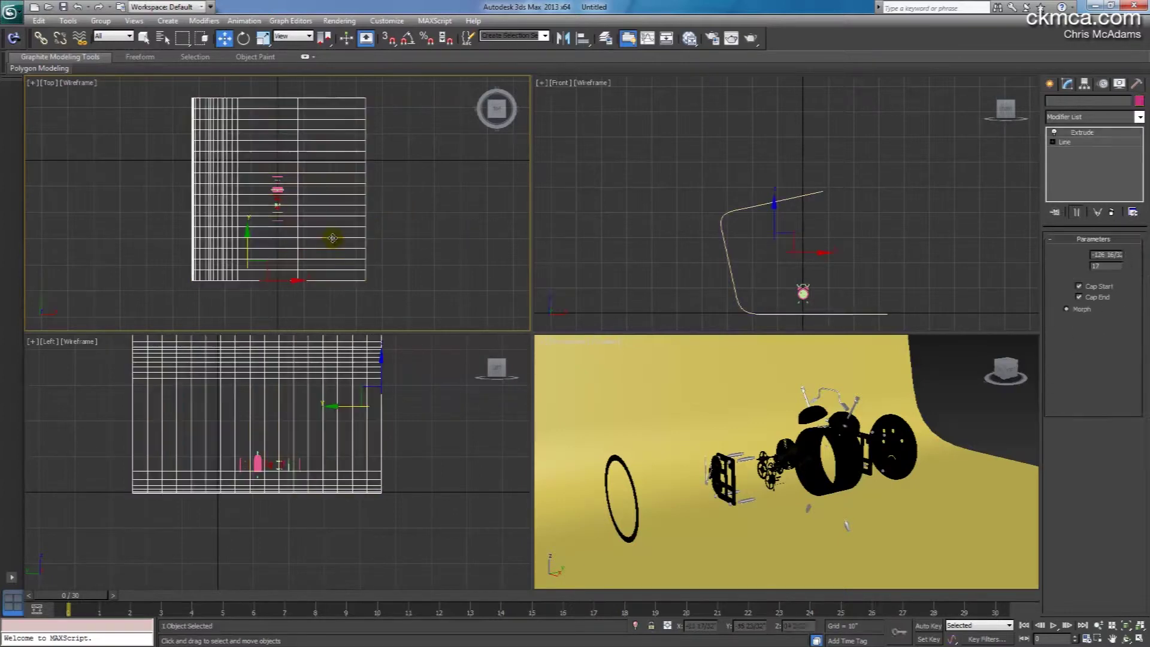
mouse_move(246, 247)
left_mouse_down()
mouse_move(246, 198)
mouse_move(246, 258)
left_mouse_up()
middle_click_drag(836, 406, 803, 419, "alt")
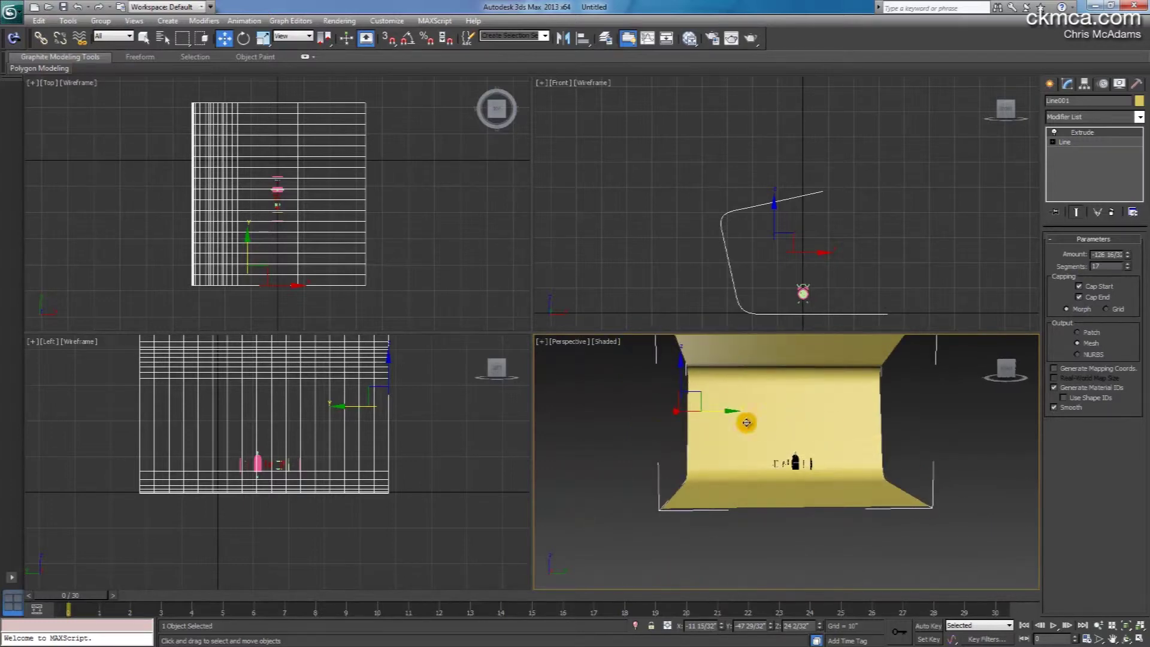
Stretch the backdrop larger along Y with Select and Scale.
left_click(266, 45)
middle_click_drag(732, 424, 577, 414, "alt")
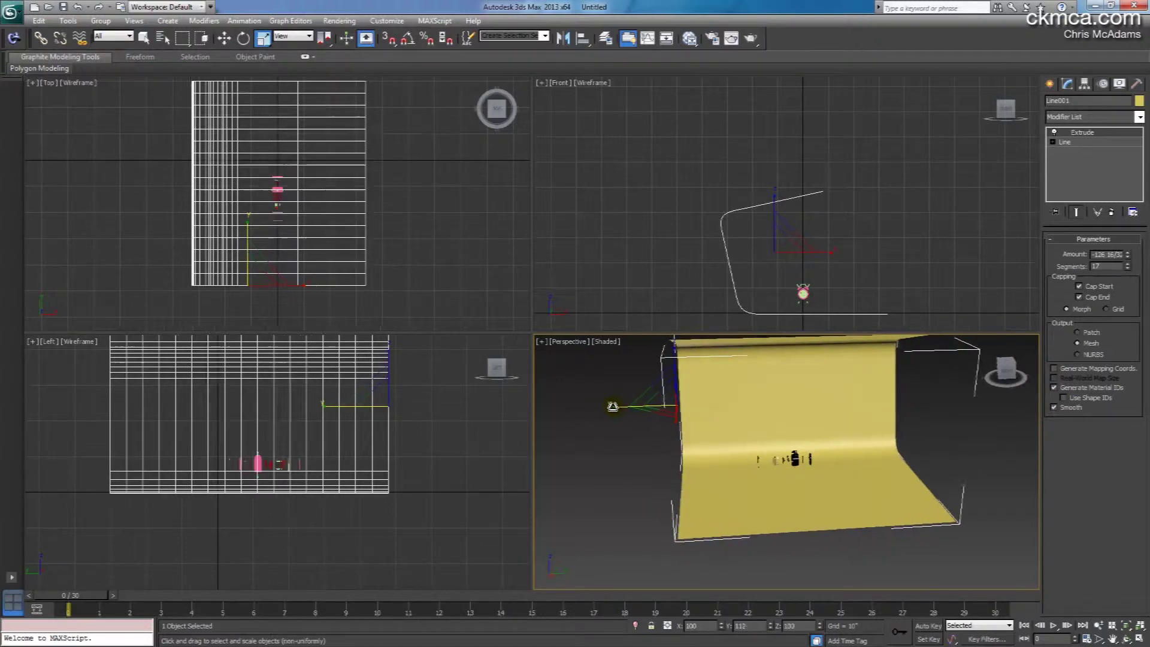
left_click_drag(612, 406, 559, 403)
key("r")
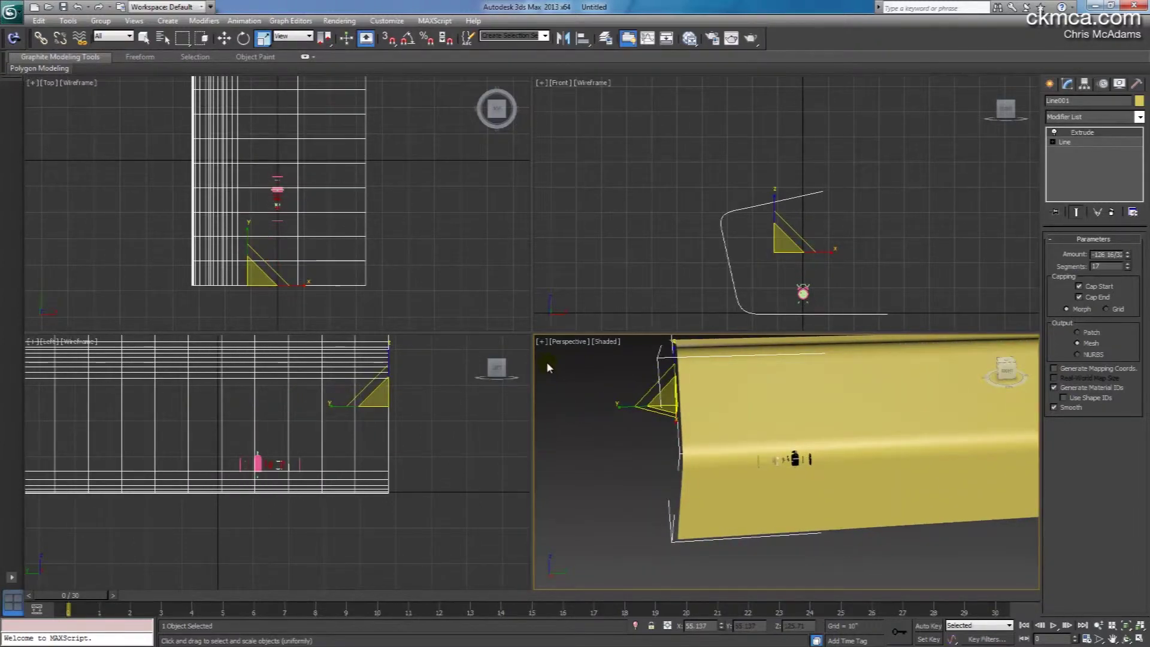
Push the backdrop farther back along Y and reframe the Perspective view.
left_click(224, 37)
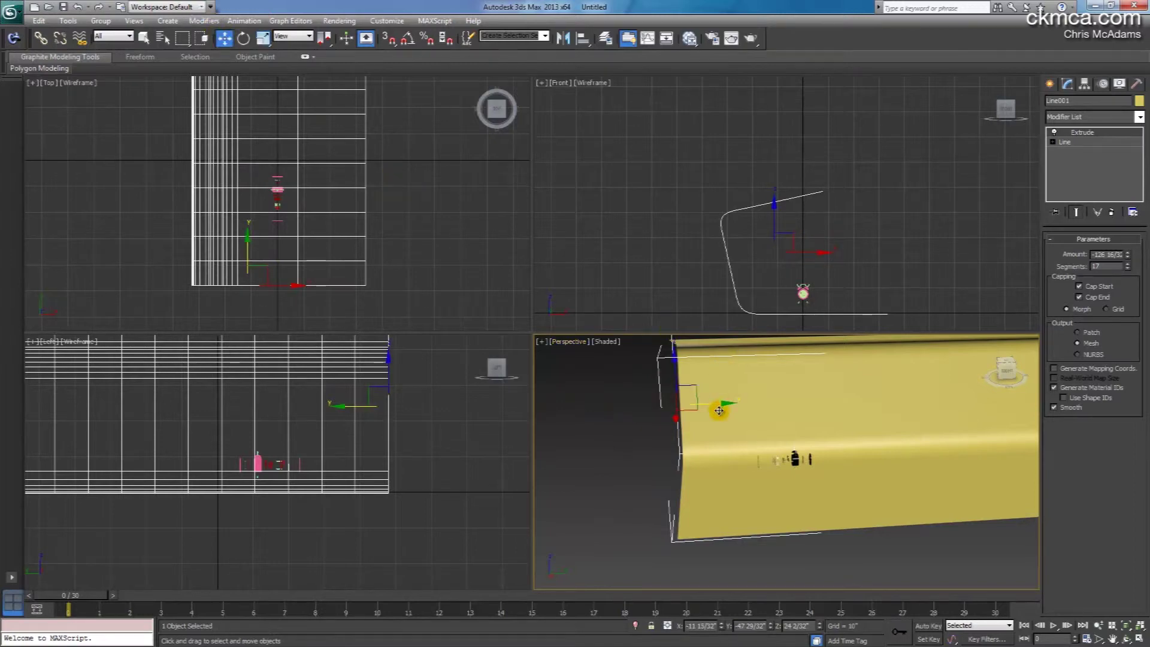
left_click_drag(719, 410, 831, 485)
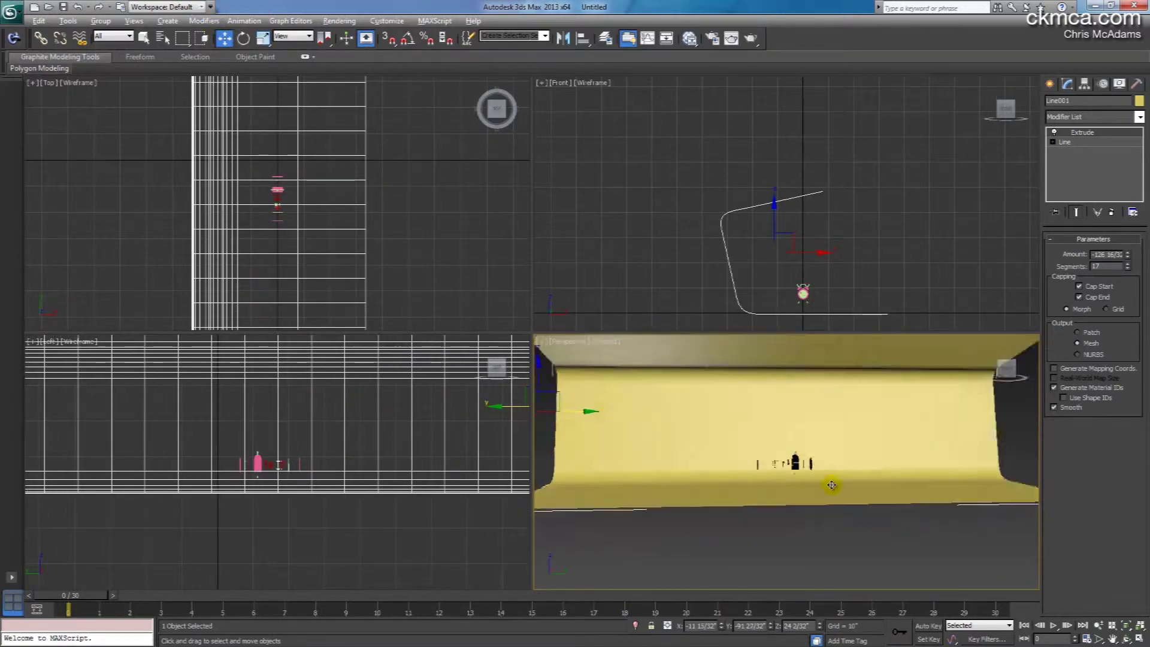
scroll(832, 485, "up", 6)
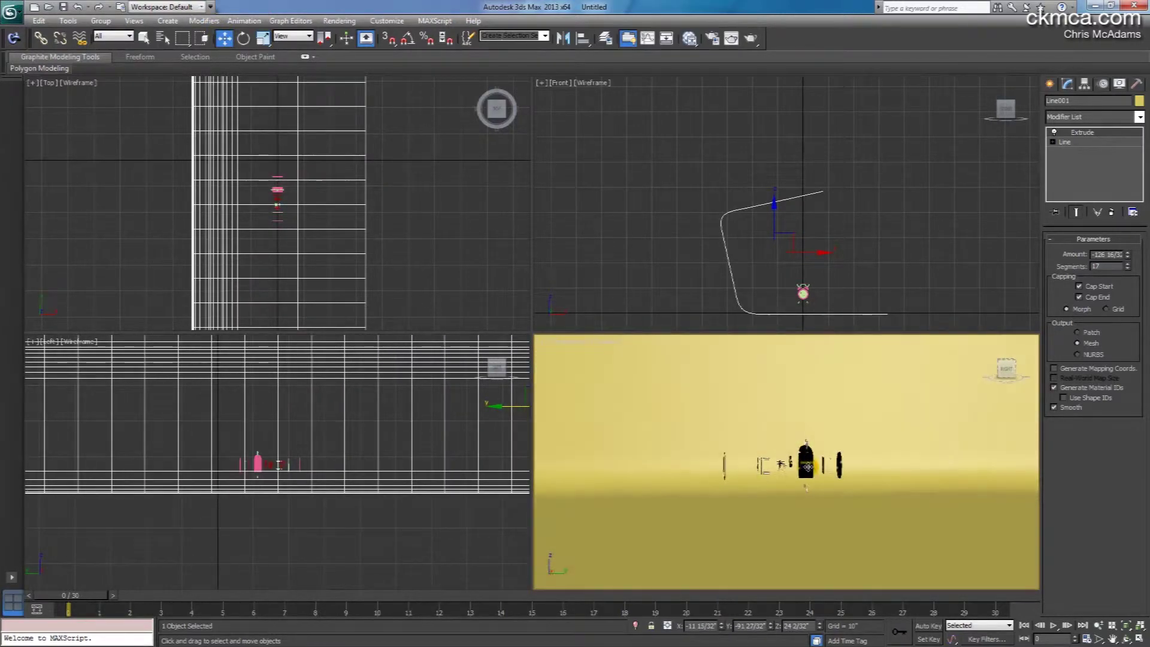
middle_click_drag(804, 463, 810, 487)
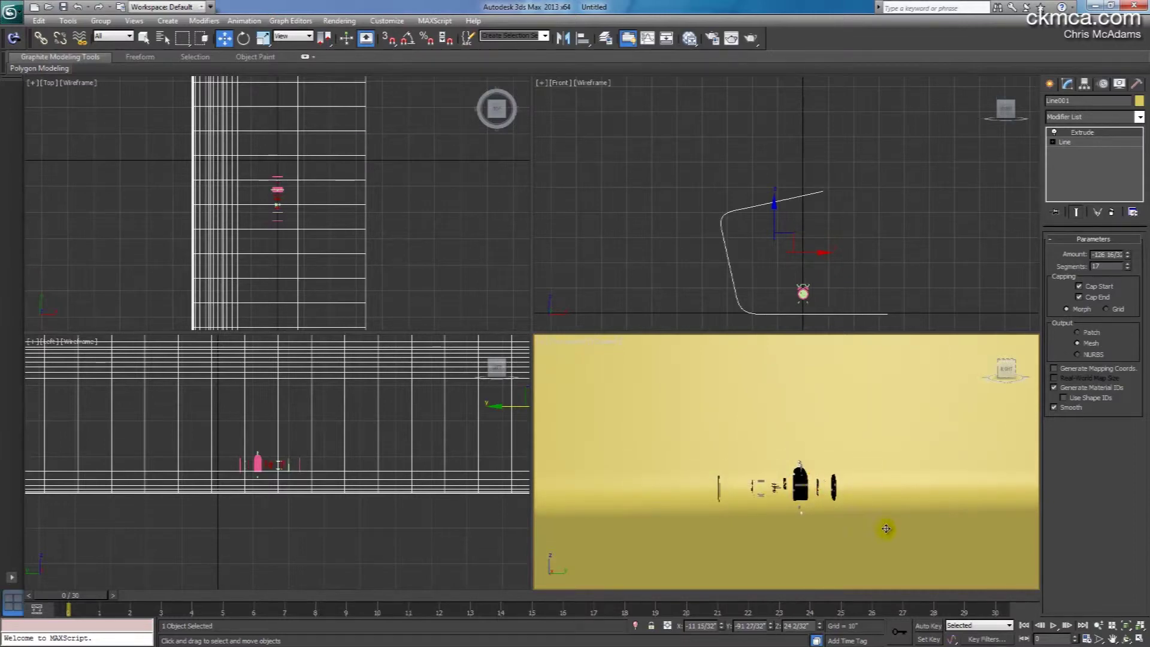
middle_click_drag(870, 495, 865, 475, "alt")
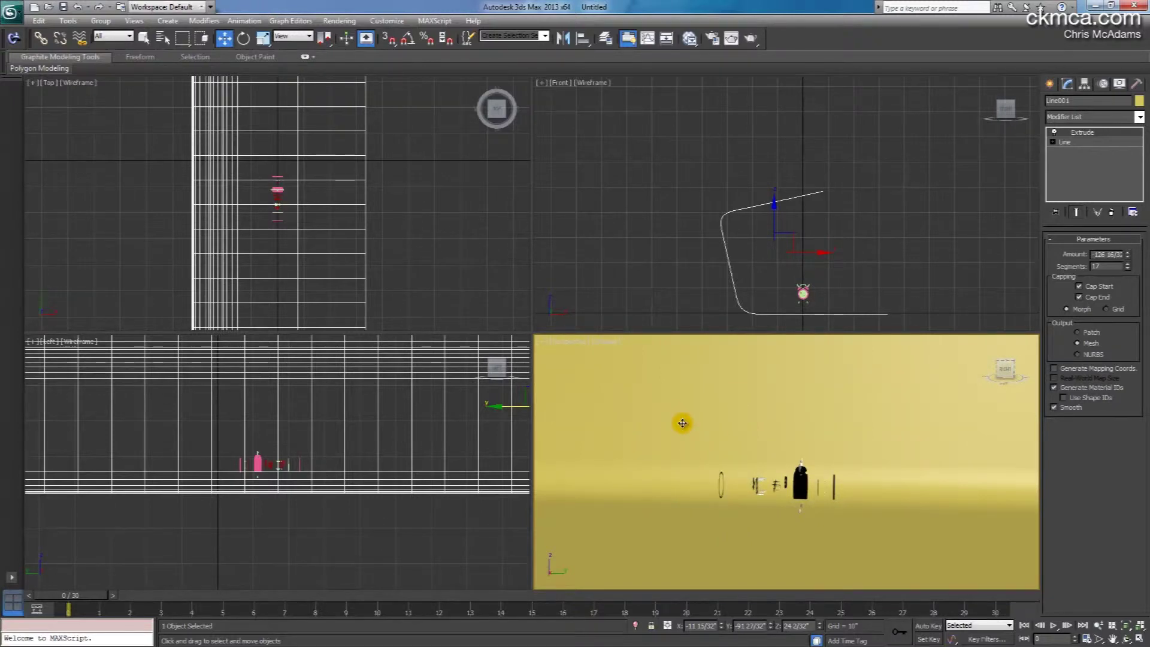
Create a new VRayMtl in the Slate Material Editor with a light gray, near-white diffuse.
key("m")
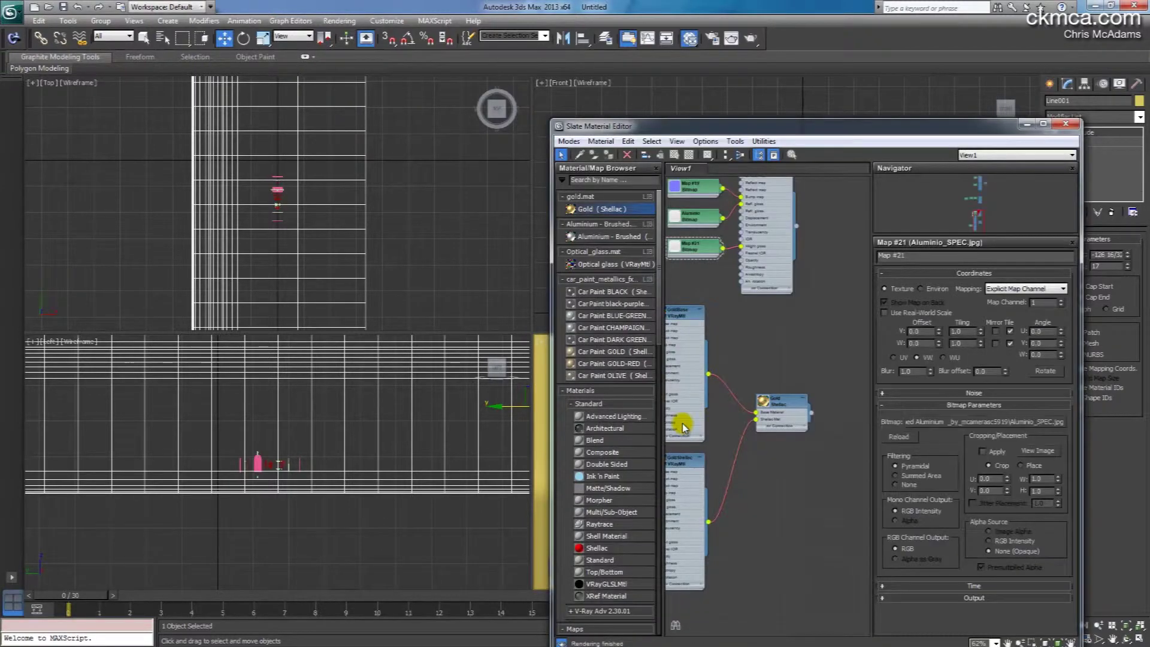
left_click_drag(737, 122, 462, 99)
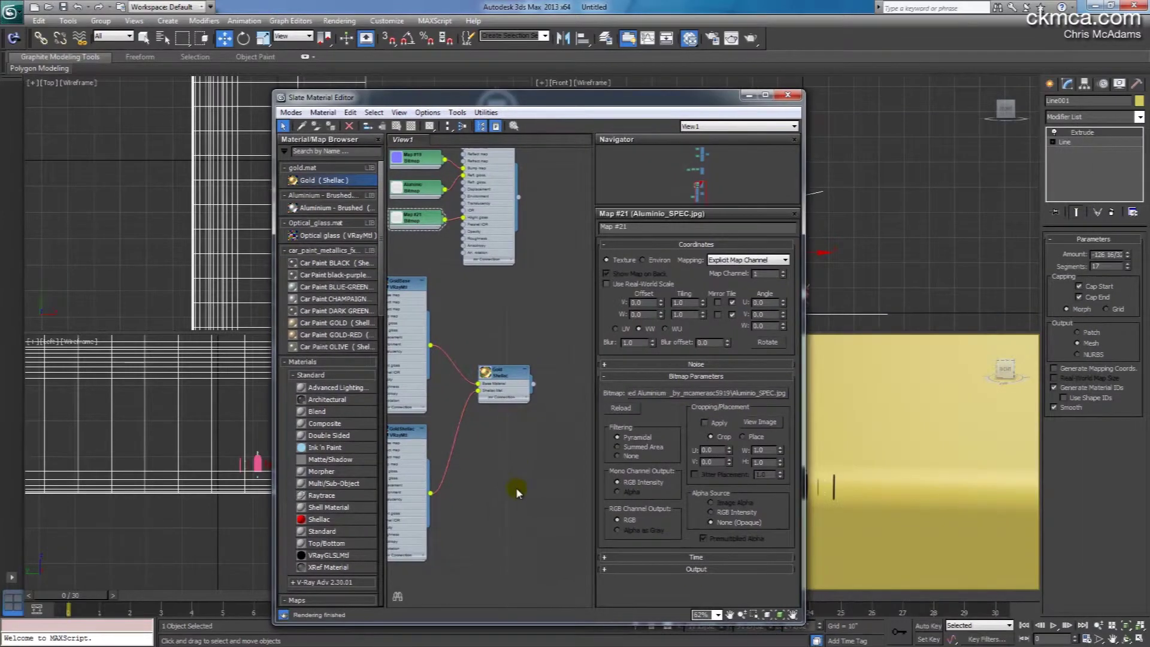
scroll(516, 487, "down", 5)
scroll(529, 366, "up", 3)
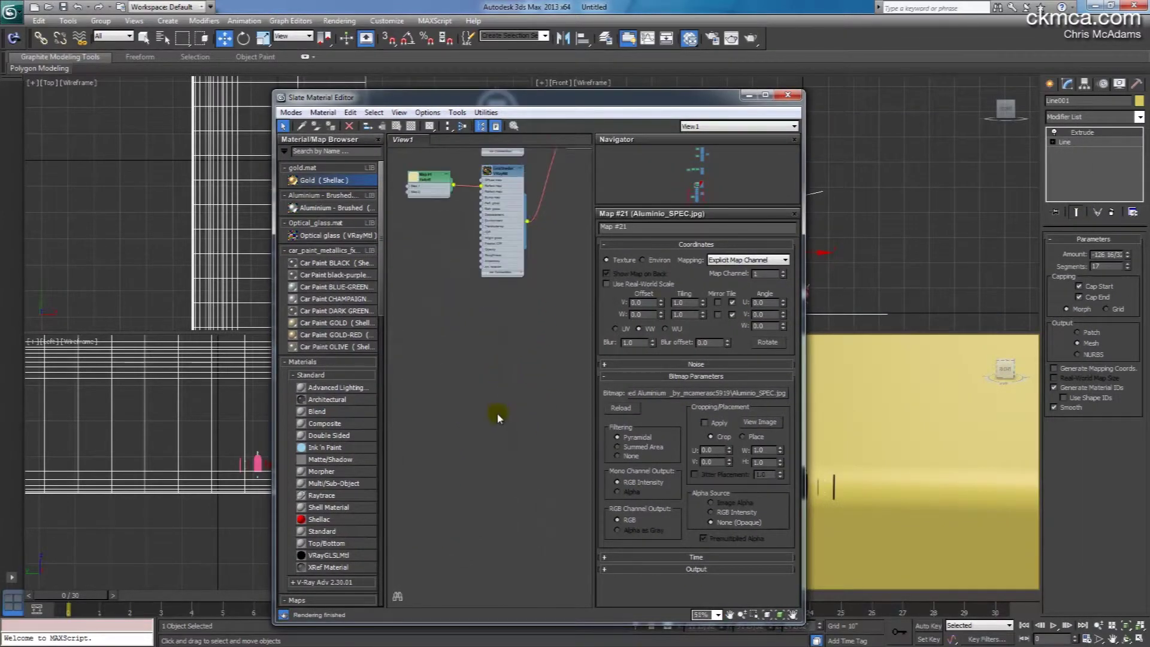
right_click(483, 361)
mouse_move(526, 423)
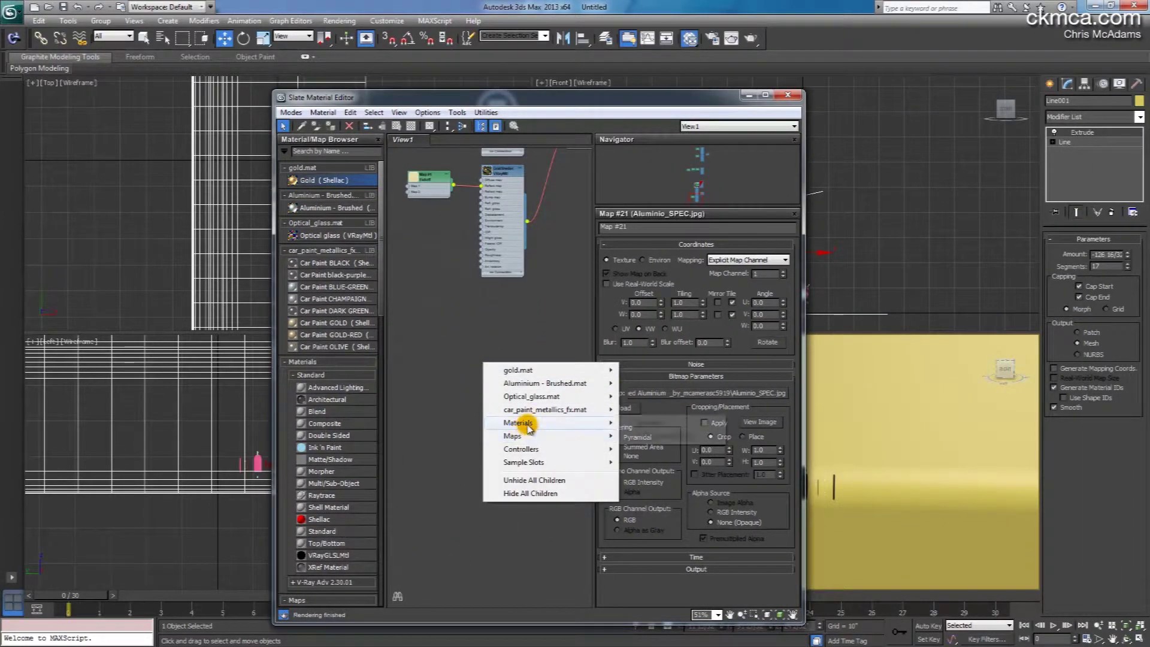
mouse_move(659, 436)
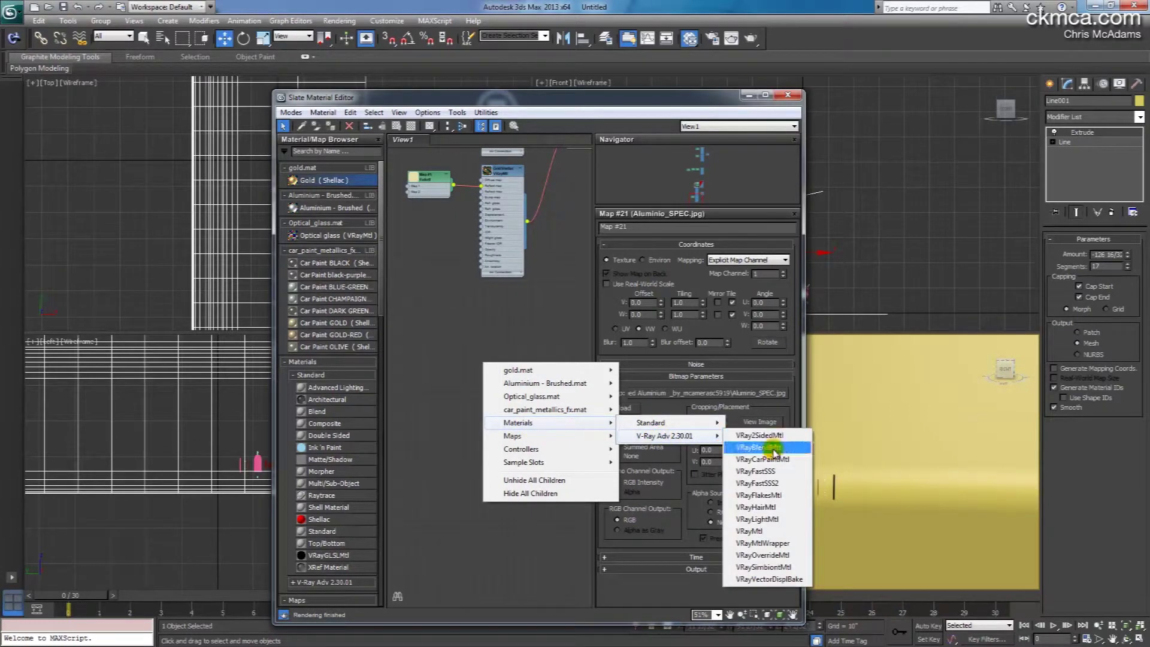
left_click(759, 532)
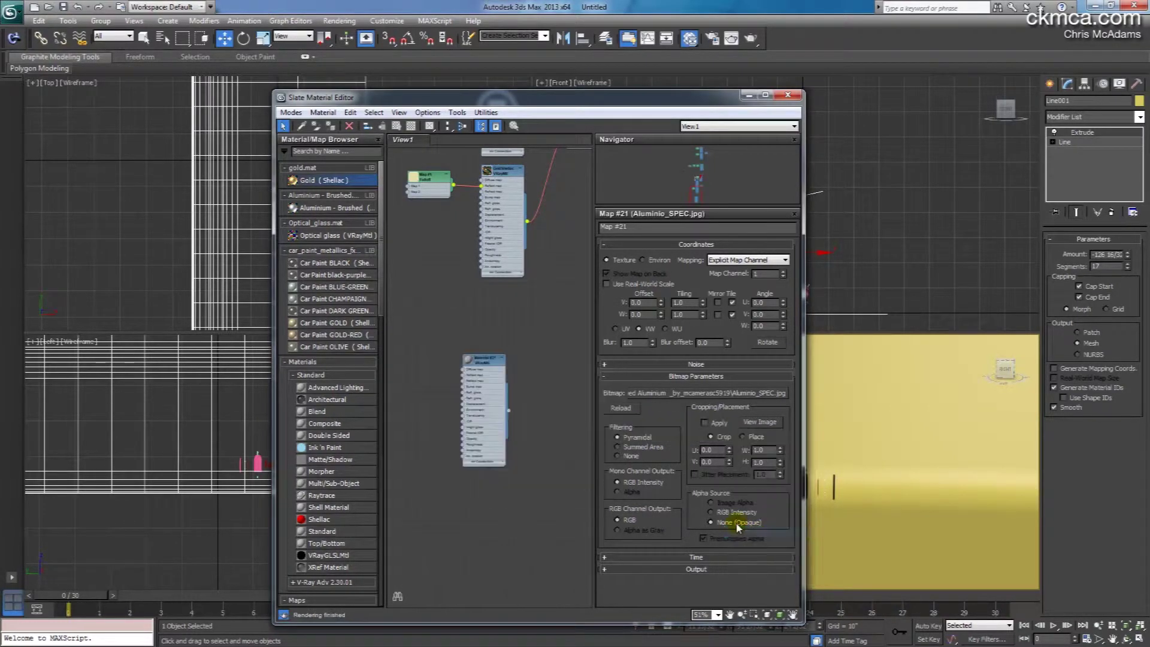
double_click(491, 360)
left_click(670, 306)
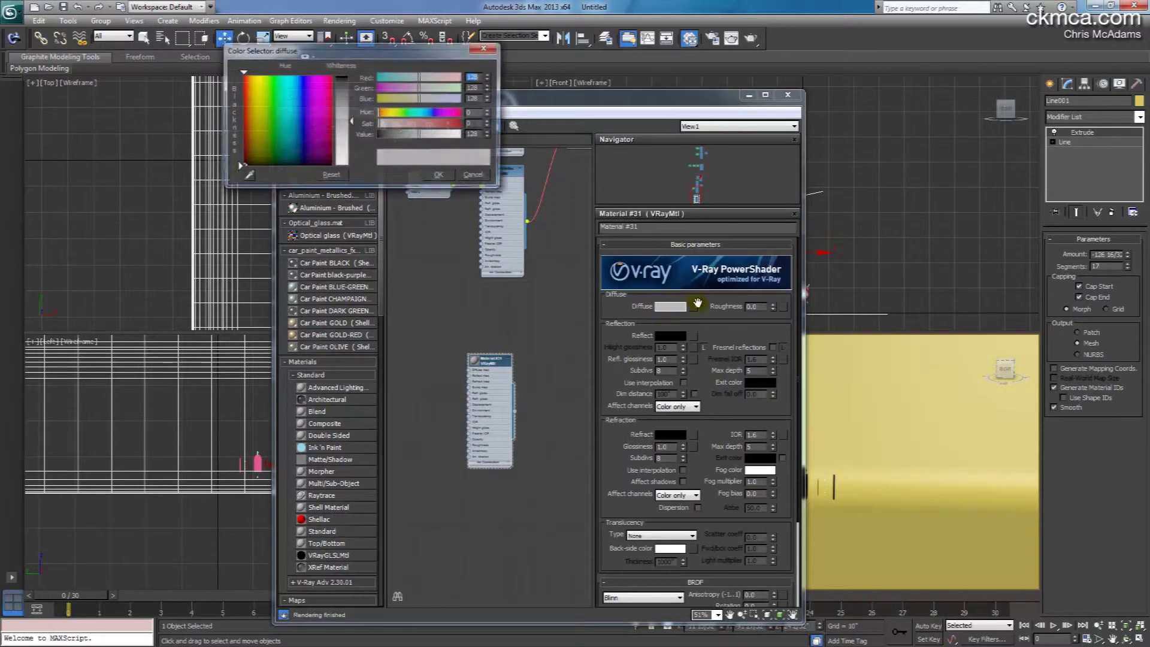
left_click_drag(346, 106, 356, 163)
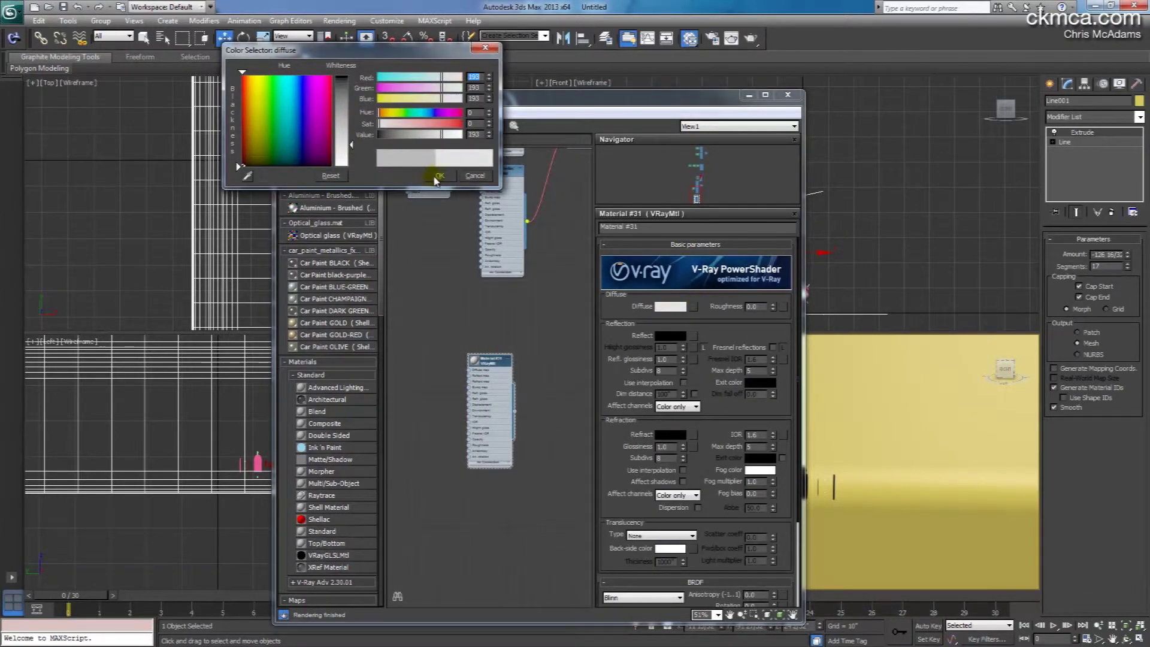
left_click(440, 175)
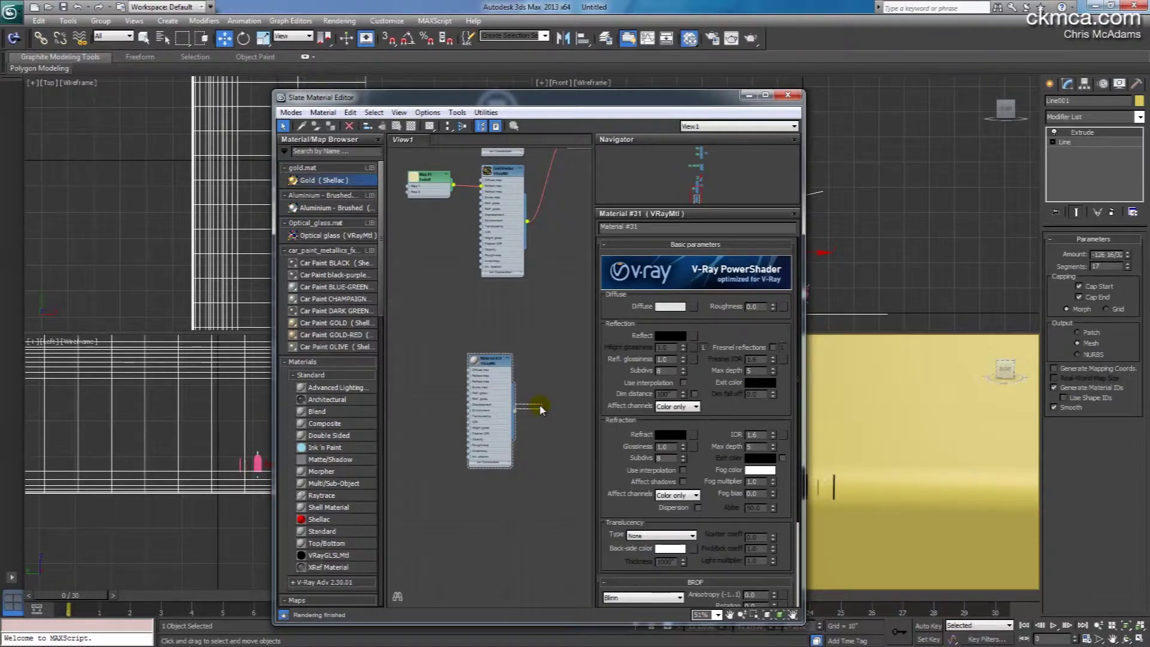
Assign the V-Ray material to the yellow backdrop and close the Material Editor.
left_click_drag(541, 408, 809, 380)
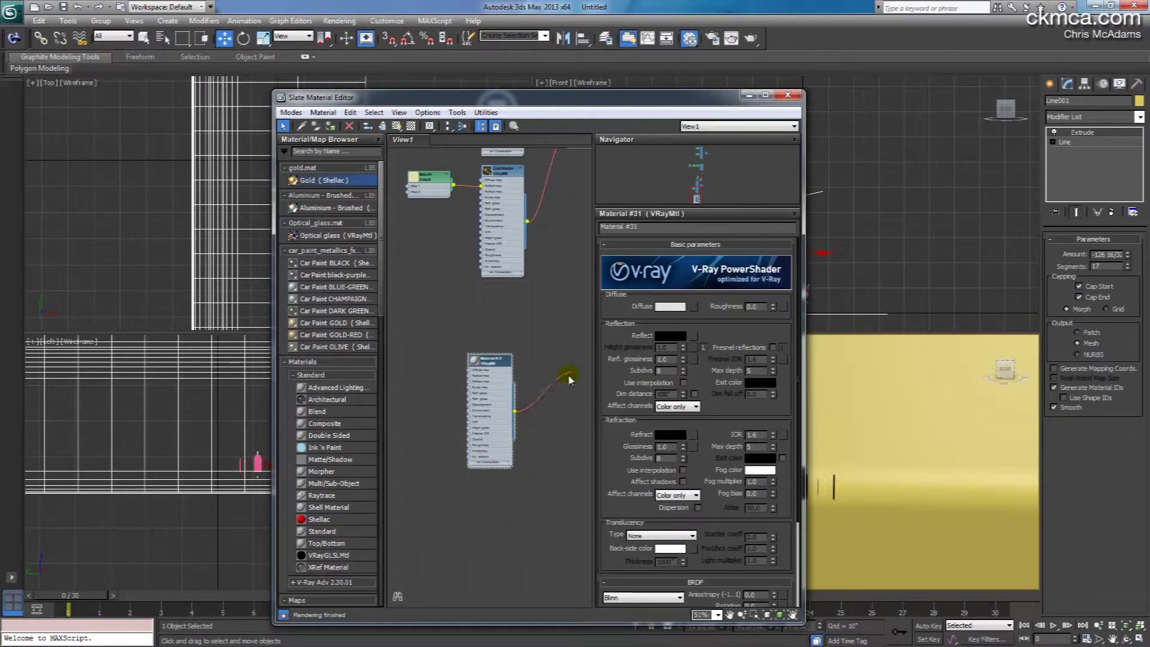
left_click_drag(569, 379, 869, 385)
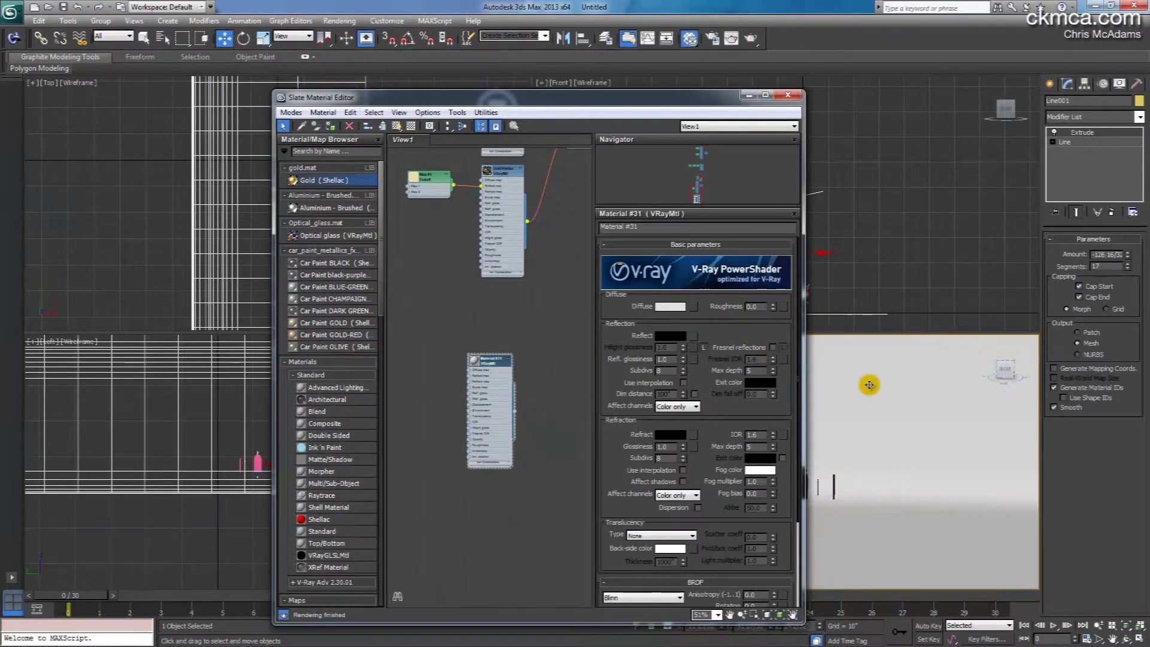
left_click(788, 96)
middle_click_drag(357, 213, 323, 211)
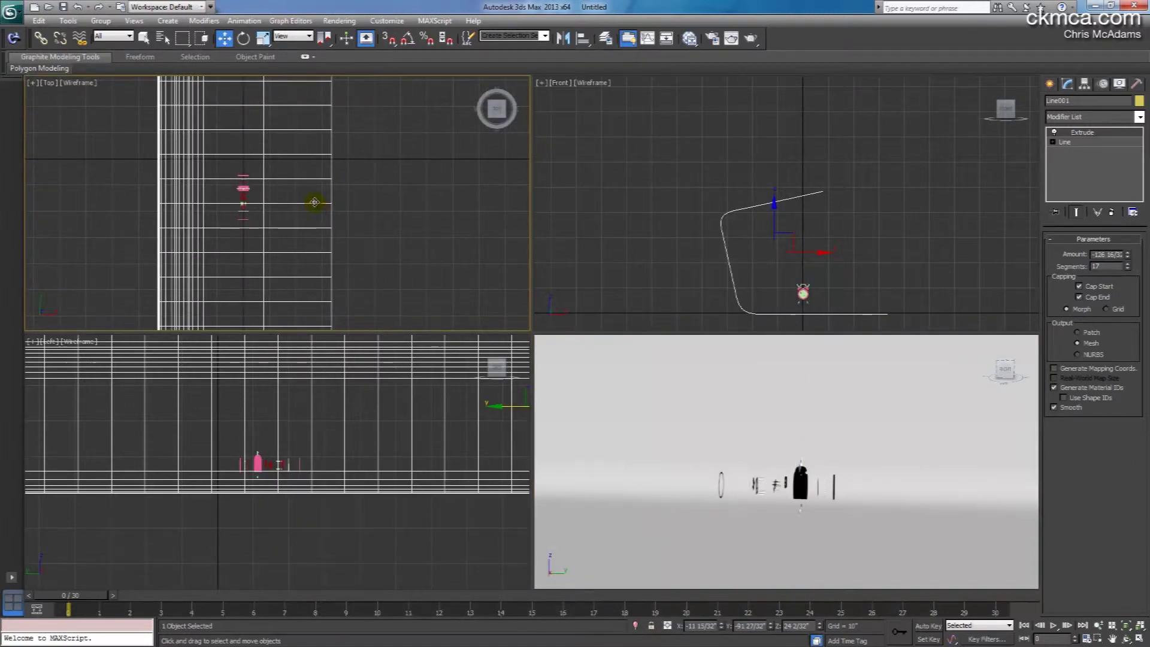
Pick VRayPhysicalCamera from the VRay camera types and place a trial camera in Top view.
left_click(1051, 85)
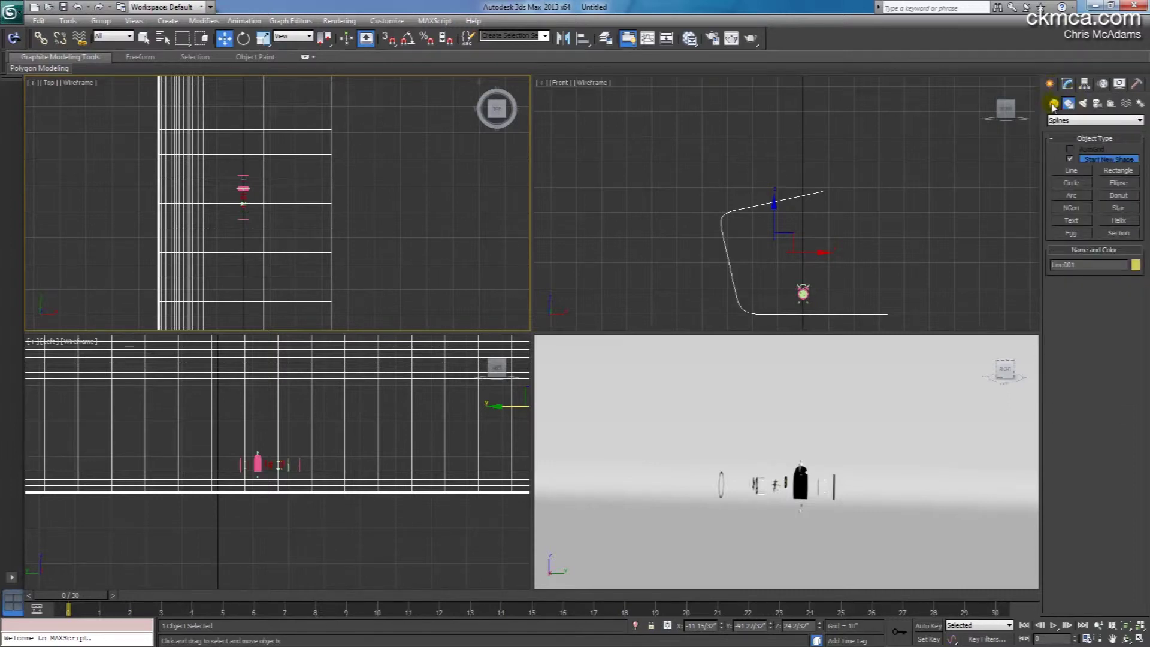
left_click(1098, 106)
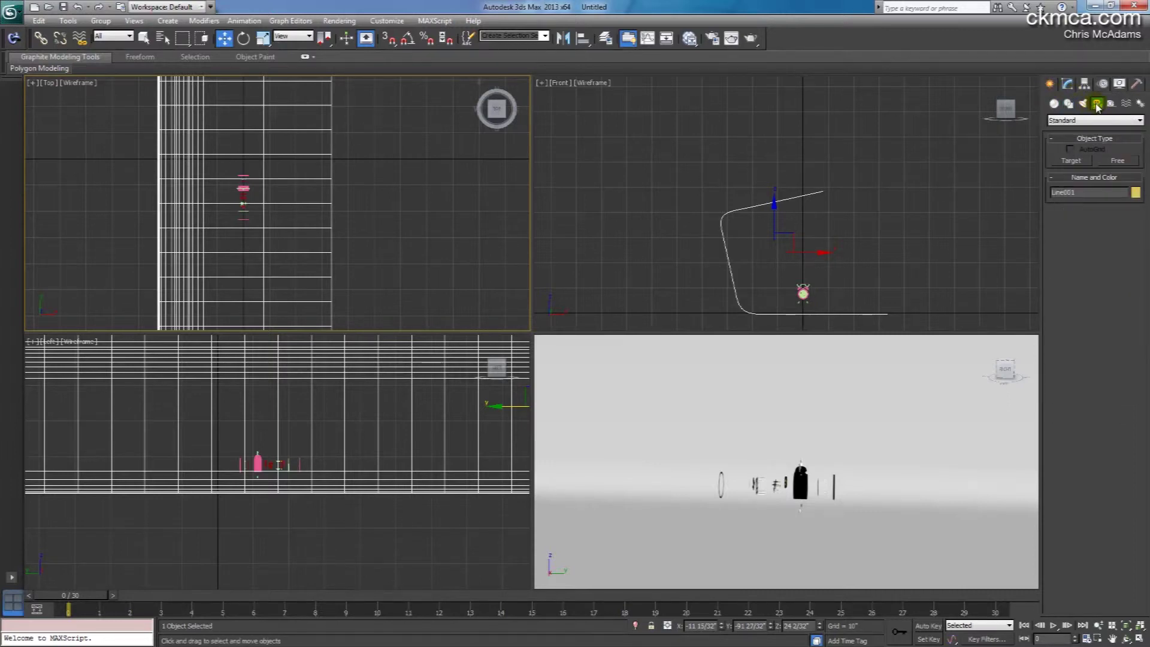
left_click(1080, 122)
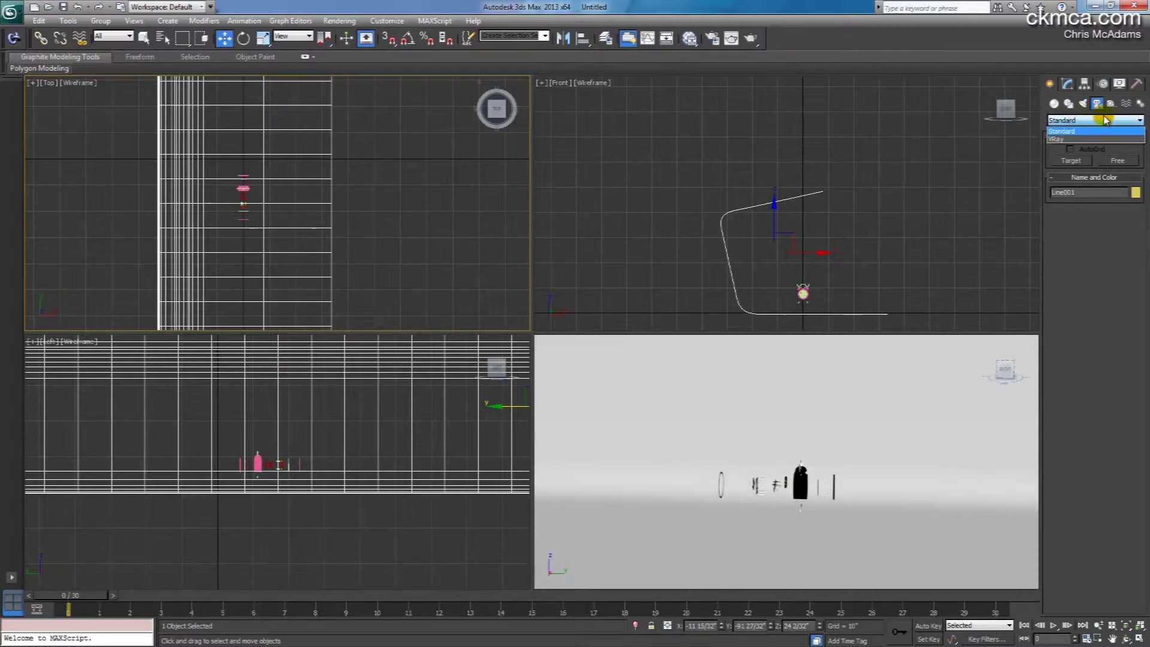
left_click(1068, 139)
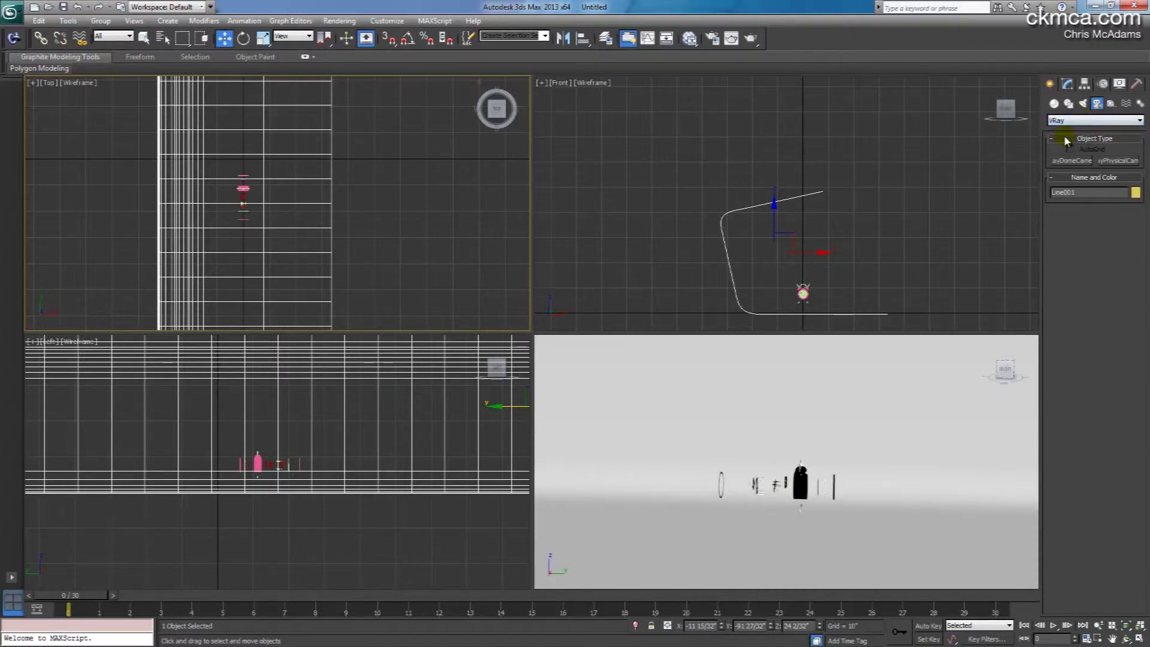
left_click(1119, 161)
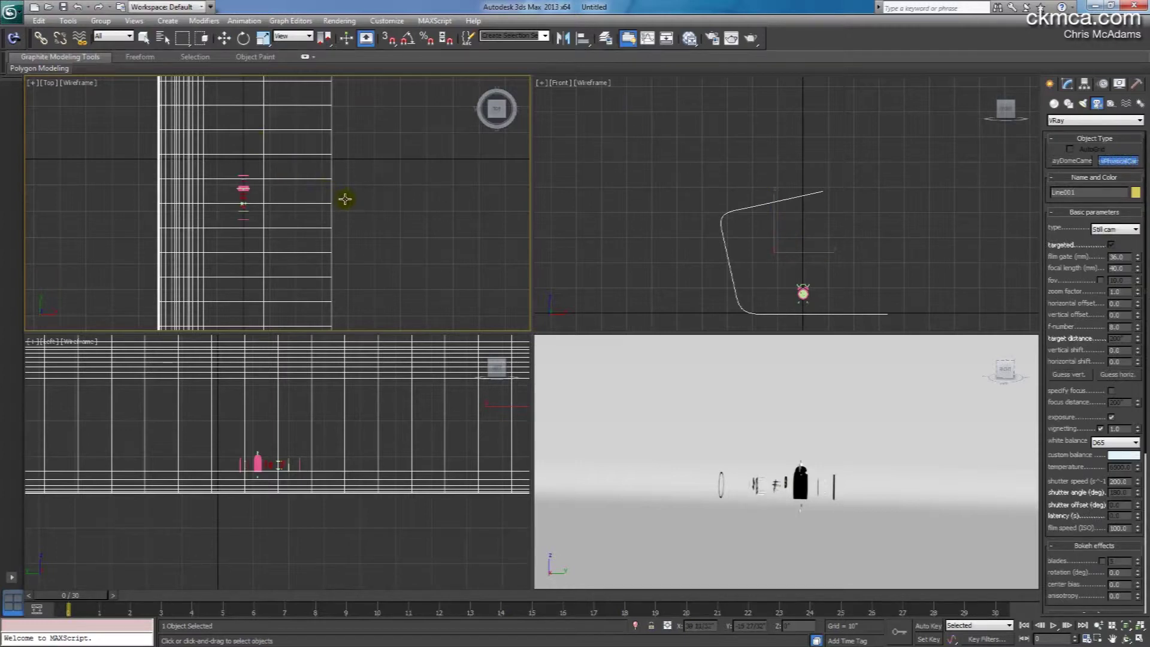
left_click_drag(353, 200, 306, 200)
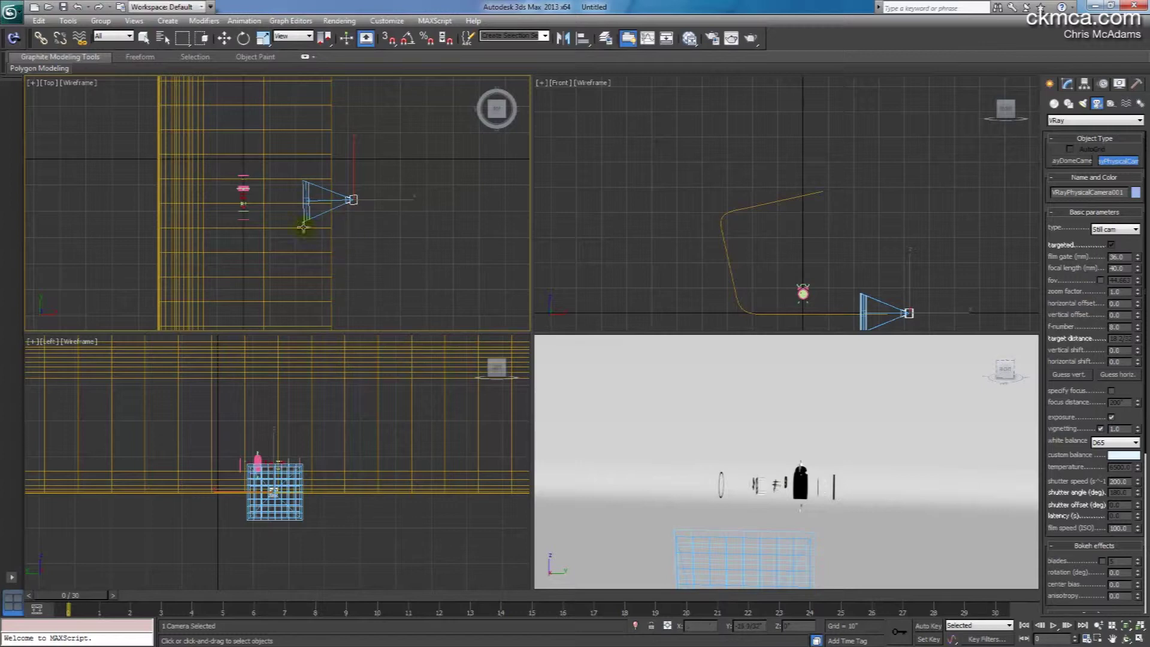
Delete the trial camera and reactivate the VRayPhysicalCamera creation tool.
left_click(39, 20)
left_click(42, 24)
left_click(40, 21)
left_click(39, 22)
left_click(144, 38)
left_click(352, 199)
key("Delete")
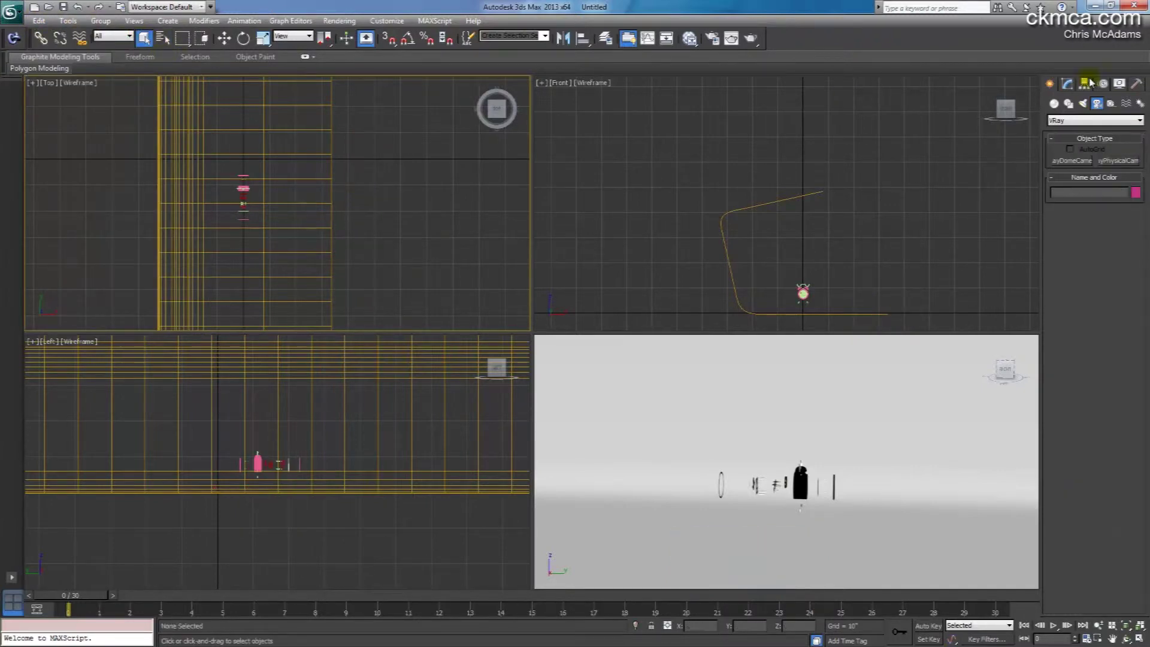
left_click(1114, 161)
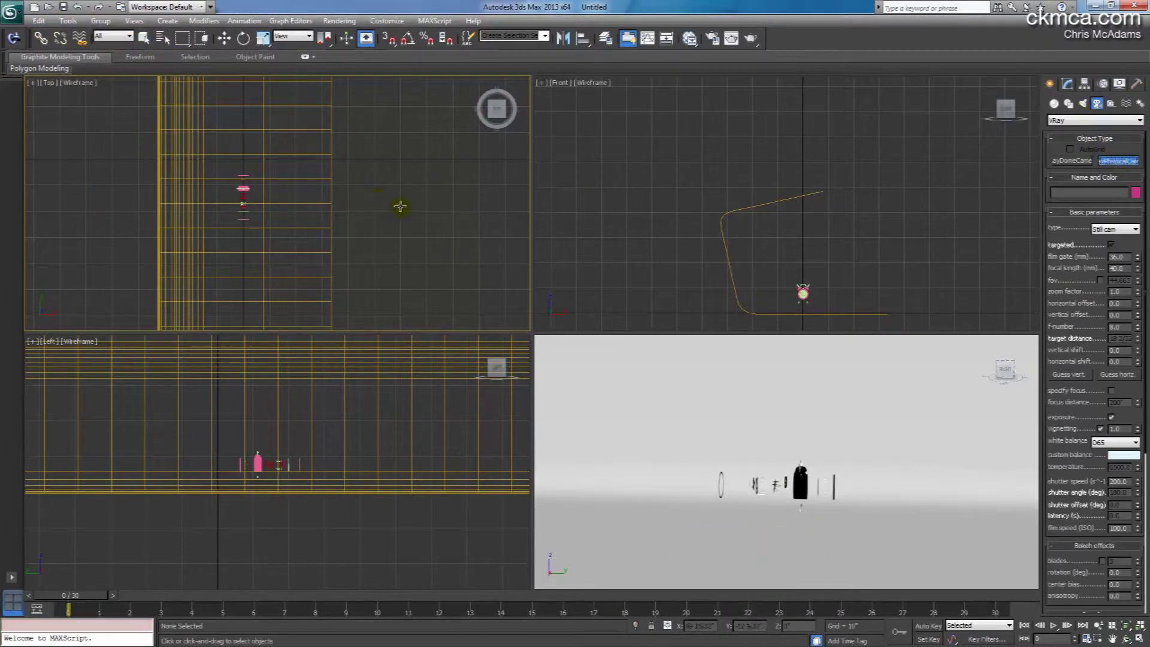
Drag VRayPhysicalCamera001 from right of the clock to a target across it in Top view.
left_click_drag(410, 199, 122, 196)
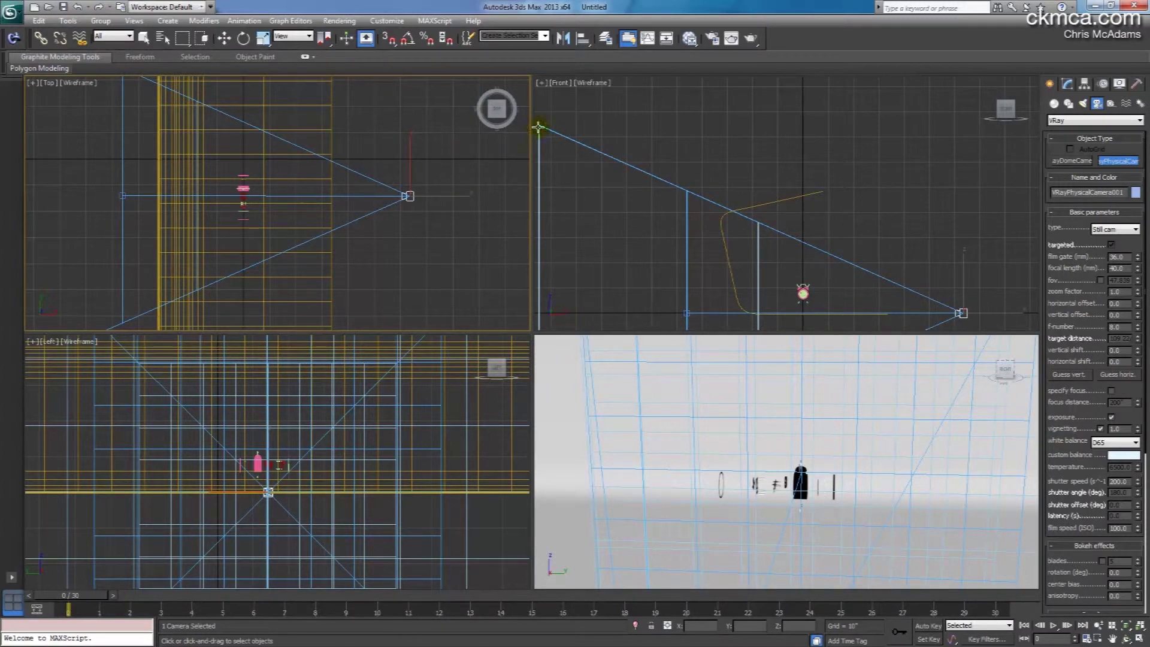
left_click(145, 38)
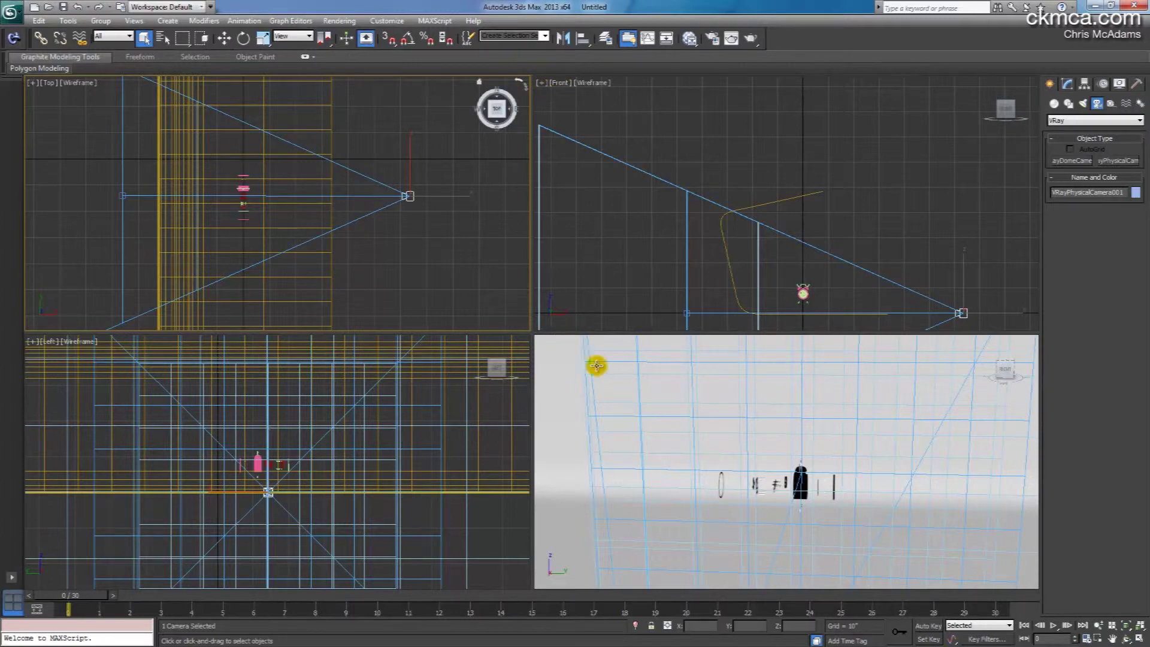
left_click(571, 341)
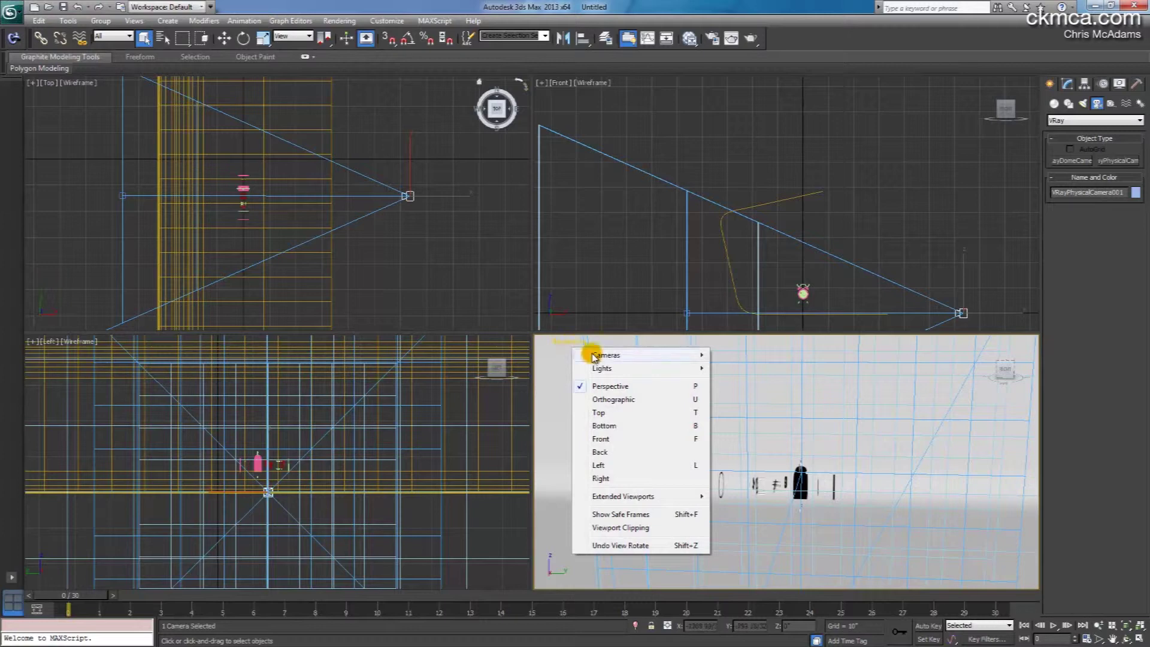
Switch the Perspective view to VRayPhysicalCamera001 and truck the camera so the clock sits lower.
mouse_move(620, 356)
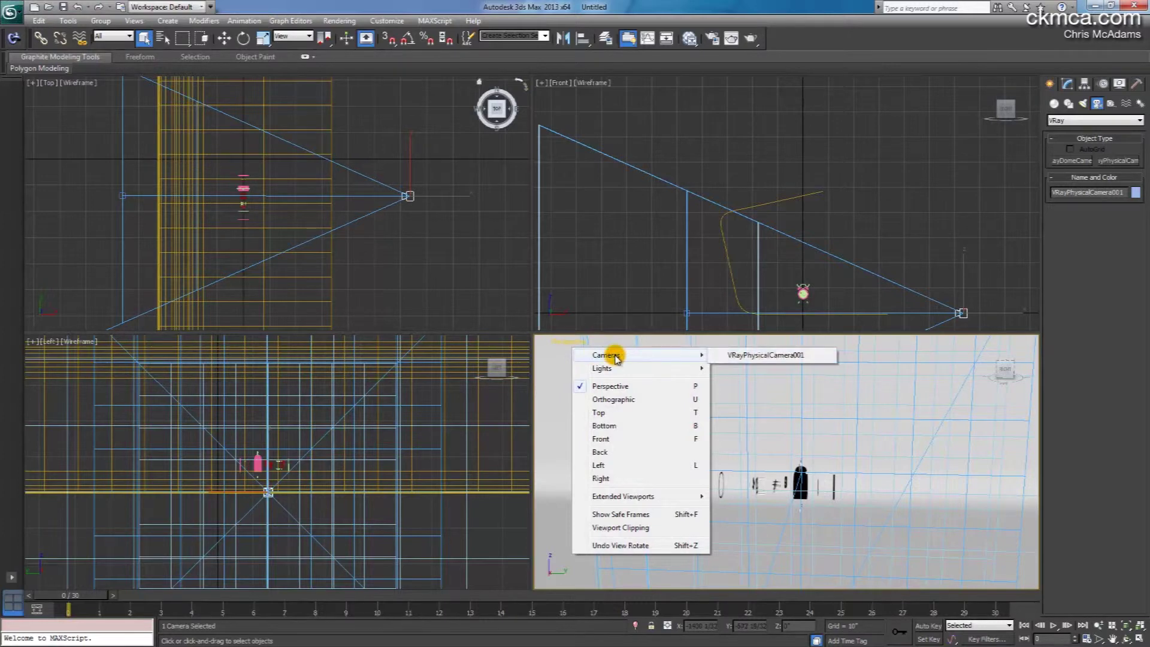
left_click(769, 356)
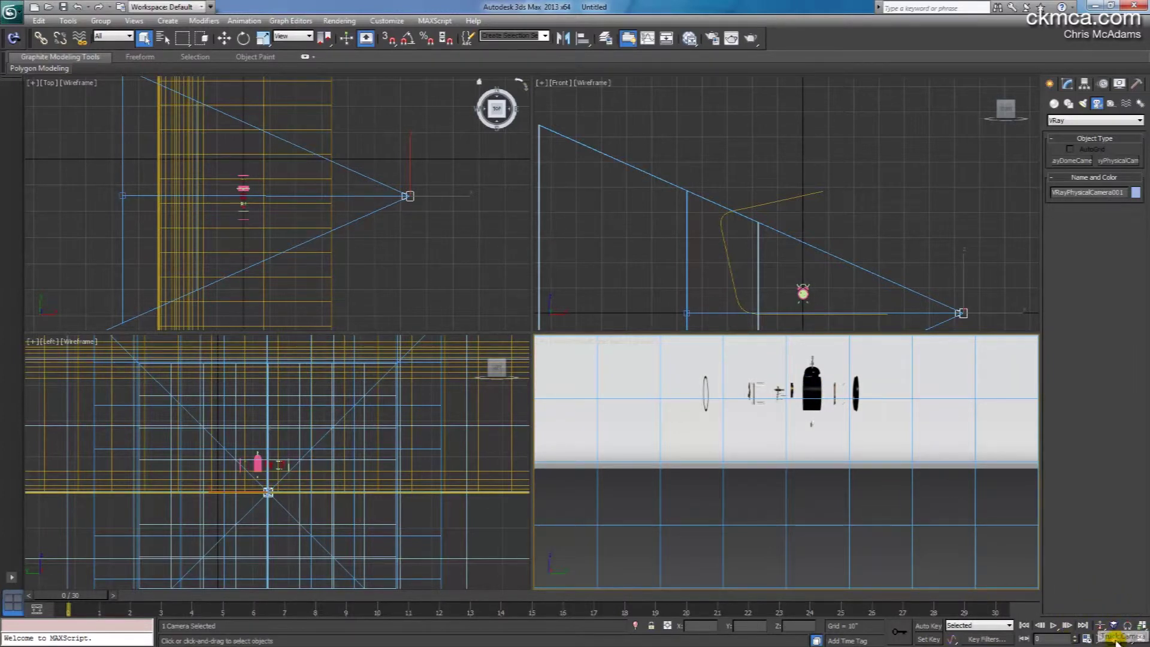
left_click(1115, 639)
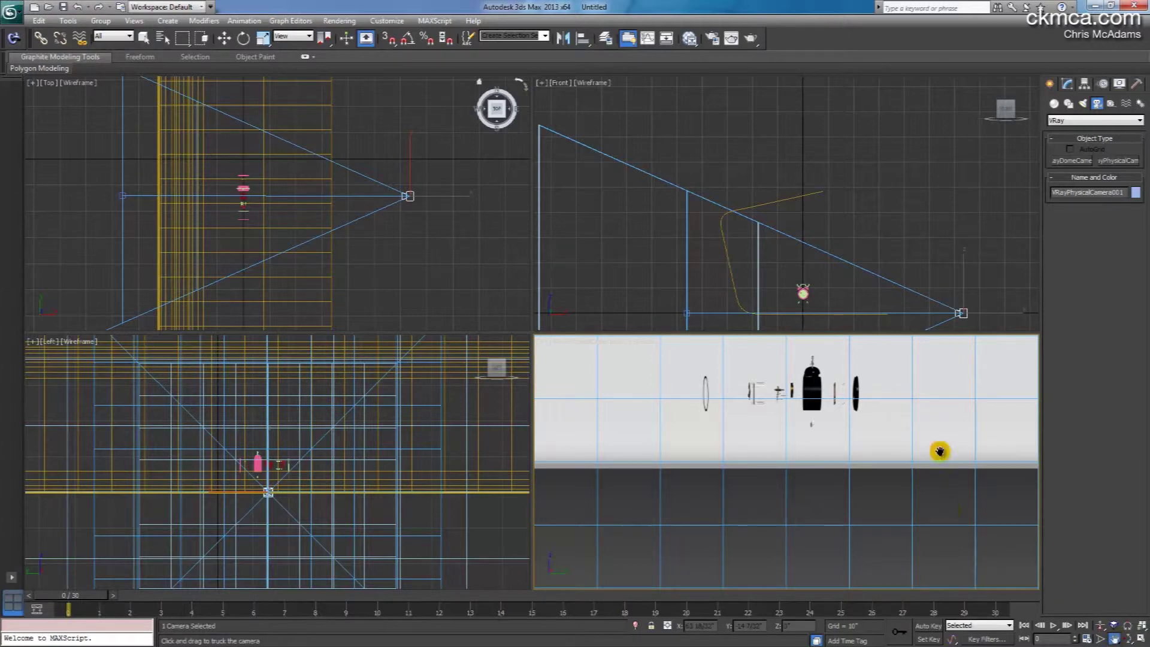
left_click_drag(855, 378, 848, 423)
Dolly the camera closer to enlarge the clock, then deselect it.
left_click(1101, 626)
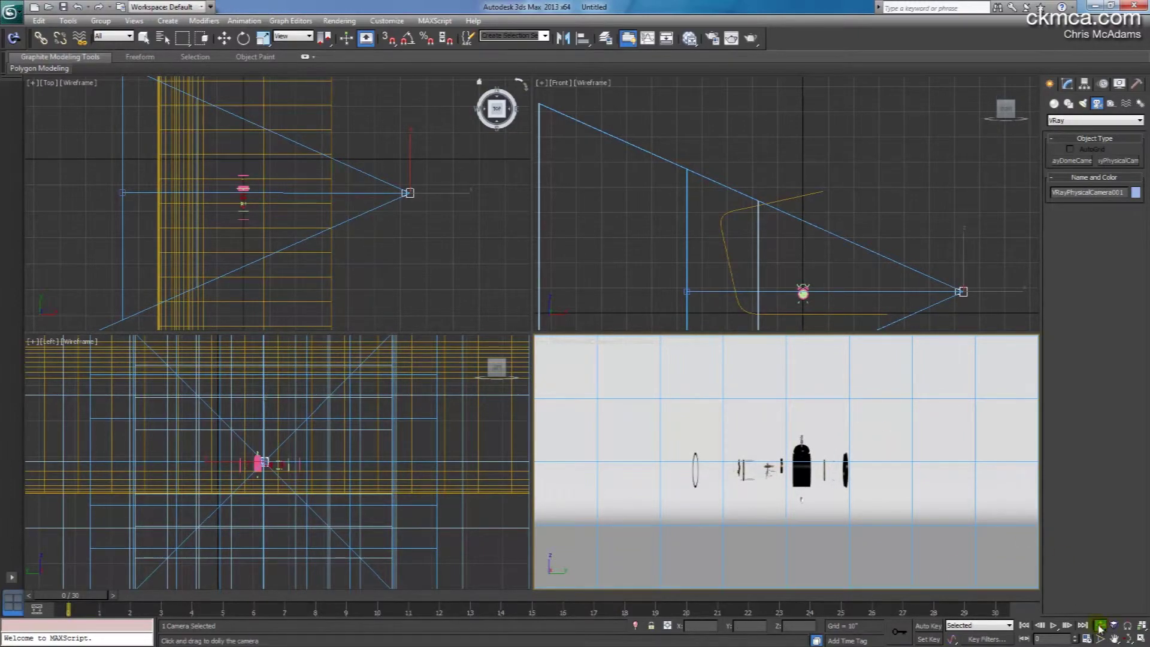
left_click_drag(834, 509, 829, 499)
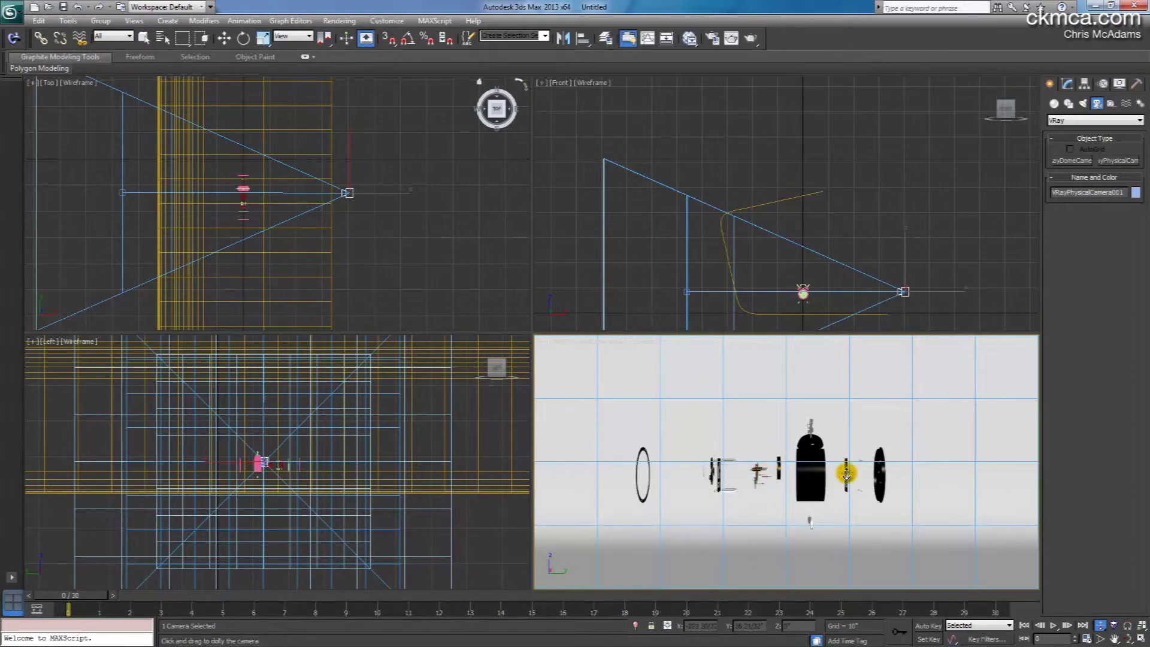
left_click(143, 38)
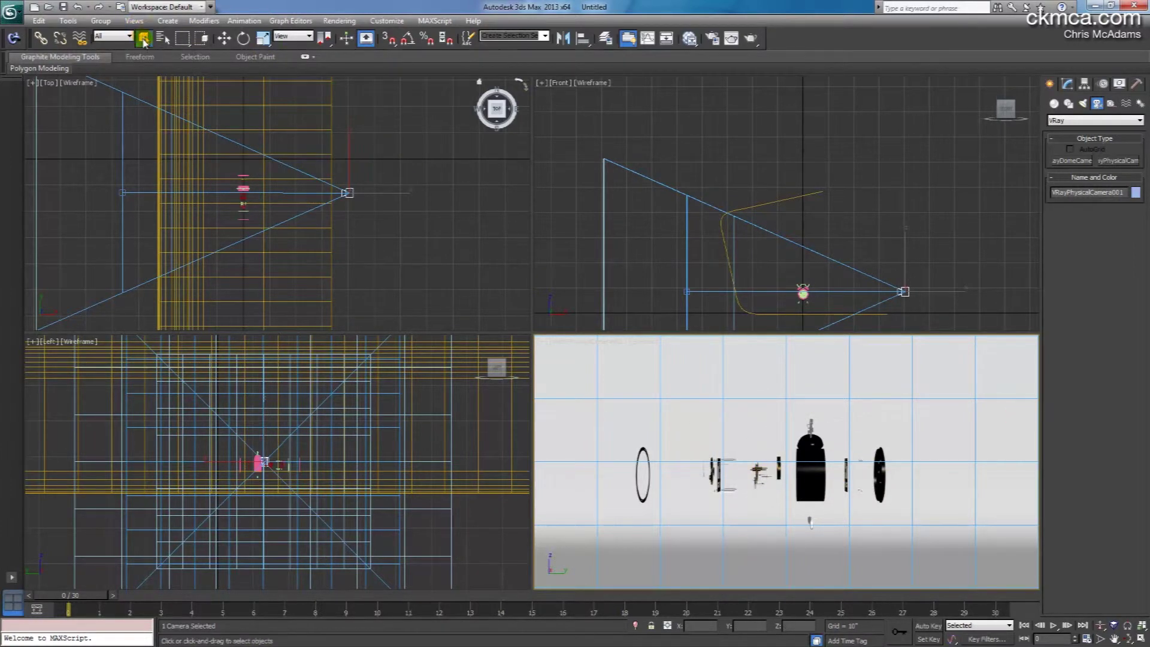
left_click(107, 133)
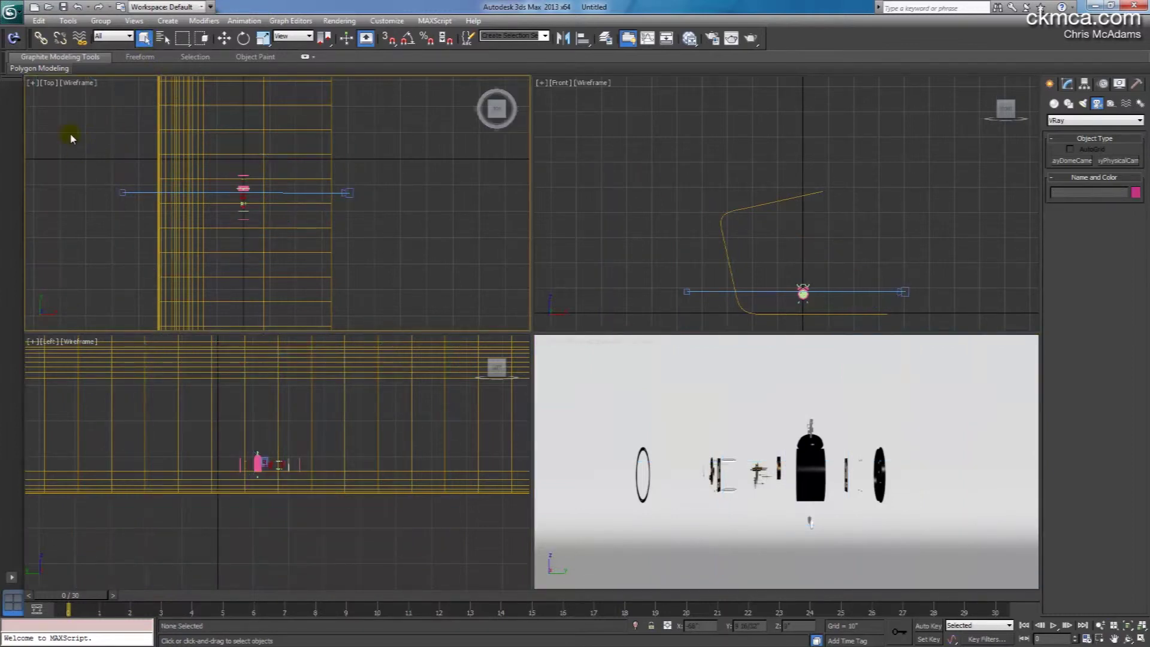
Try region selections of the camera and clock parts in the top view, then deselect everything.
left_click_drag(217, 163, 268, 235)
left_click(279, 166)
left_click_drag(220, 231, 225, 241)
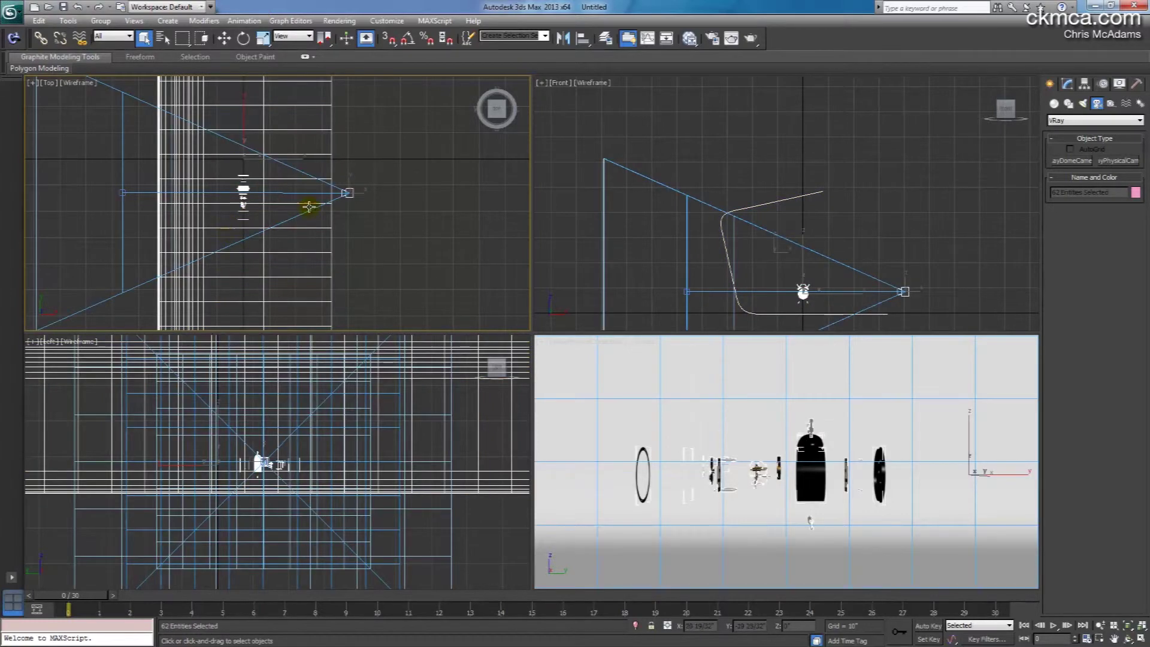
key("ctrl+i")
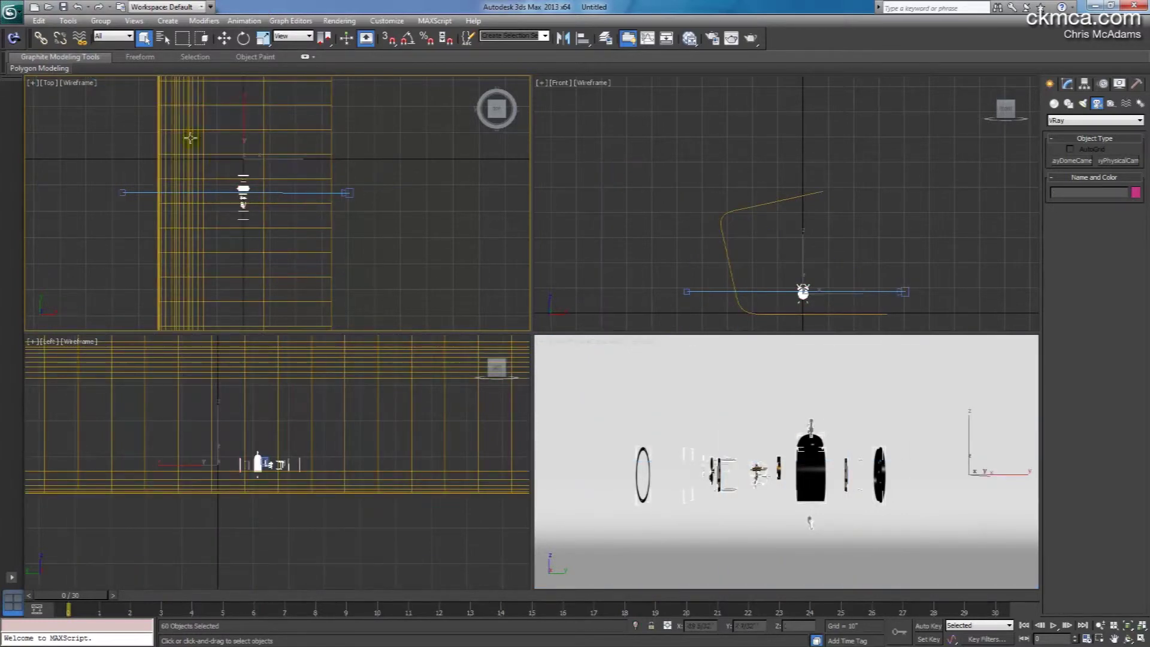
left_click(387, 161)
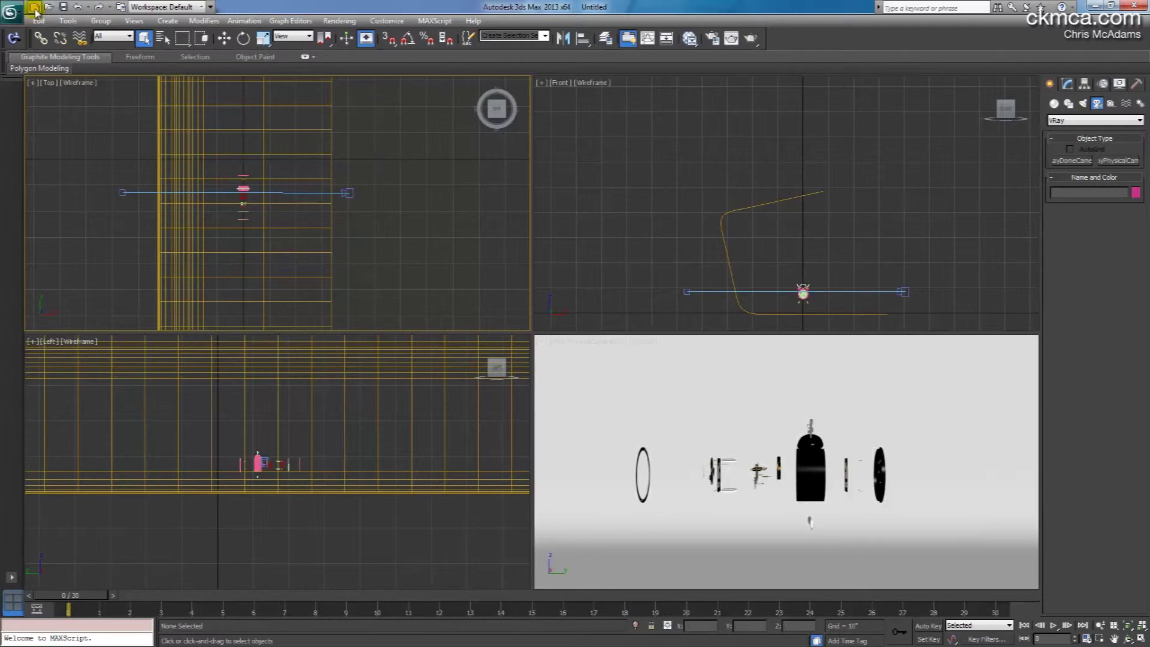
Bring up Preference Settings through the Customize menu.
left_click(69, 21)
left_click(70, 22)
left_click(72, 24)
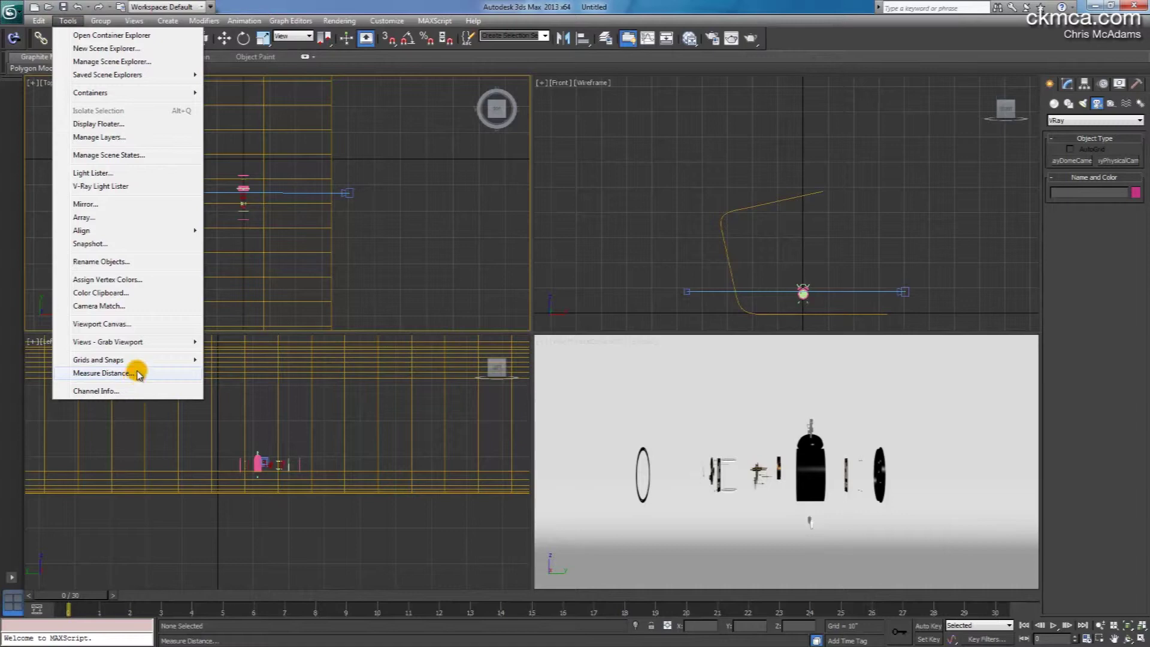
left_click(389, 22)
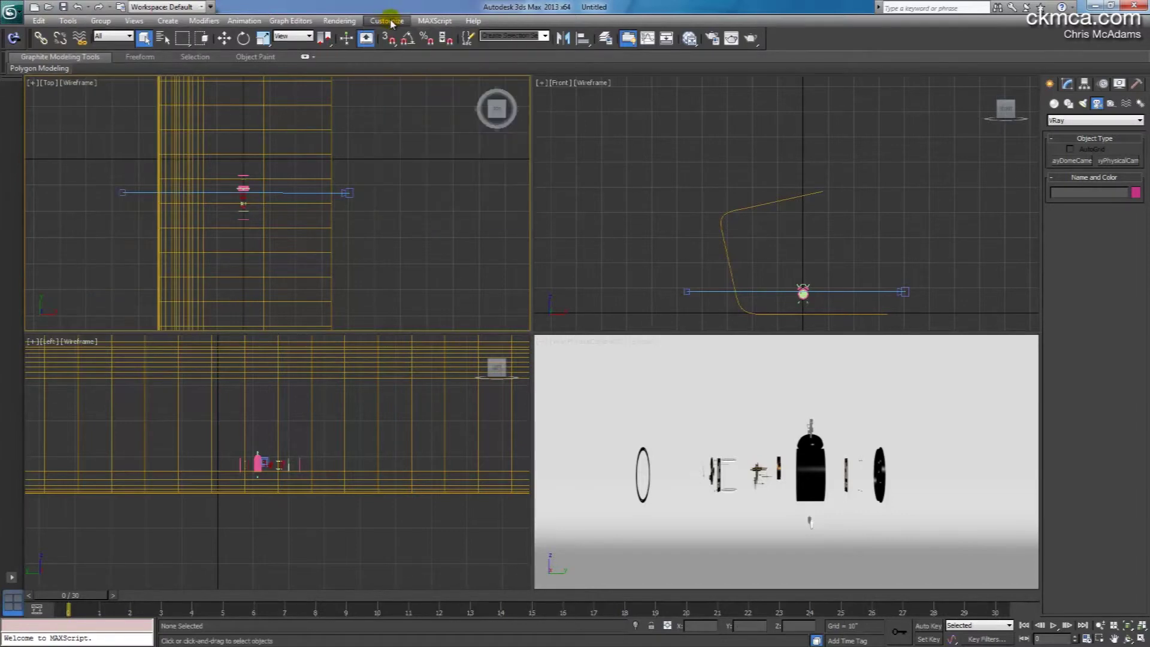
left_click(390, 22)
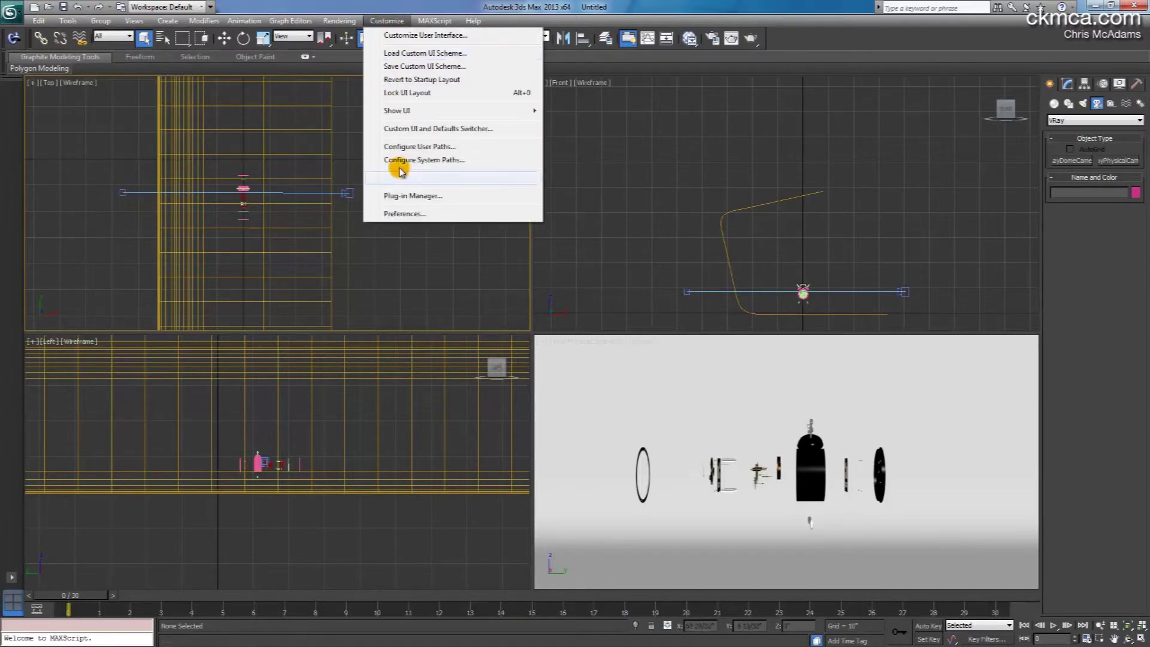
left_click(400, 213)
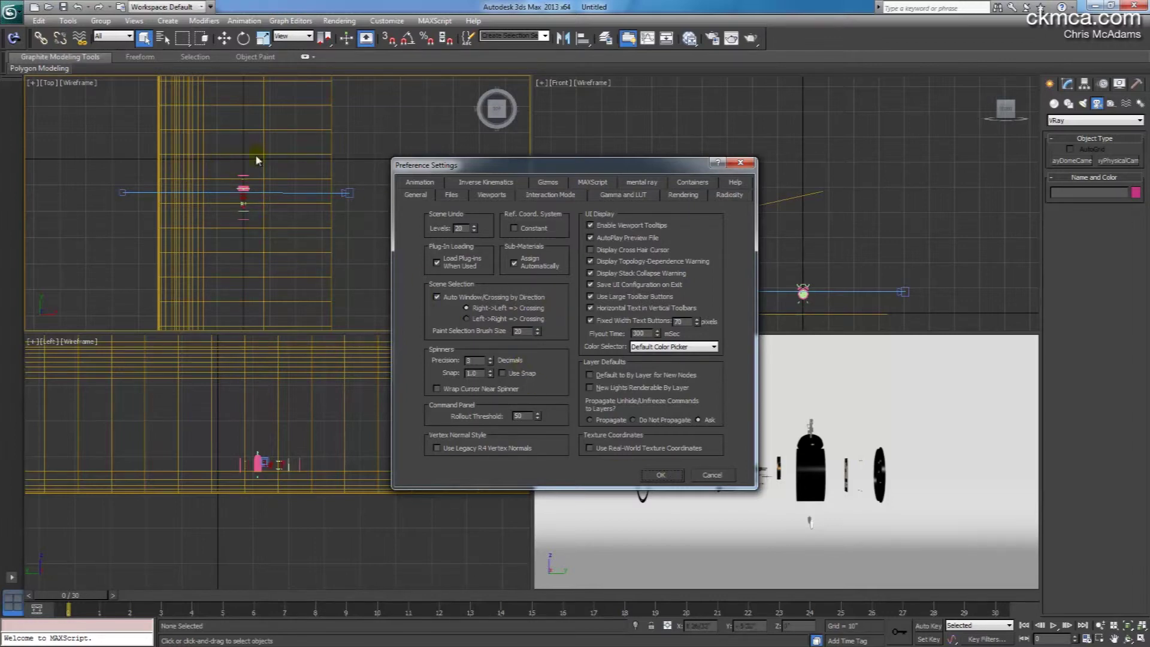
Close Preferences with OK, window-select all 60 clock parts in the Top view, and switch to Select and Rotate.
left_click(660, 475)
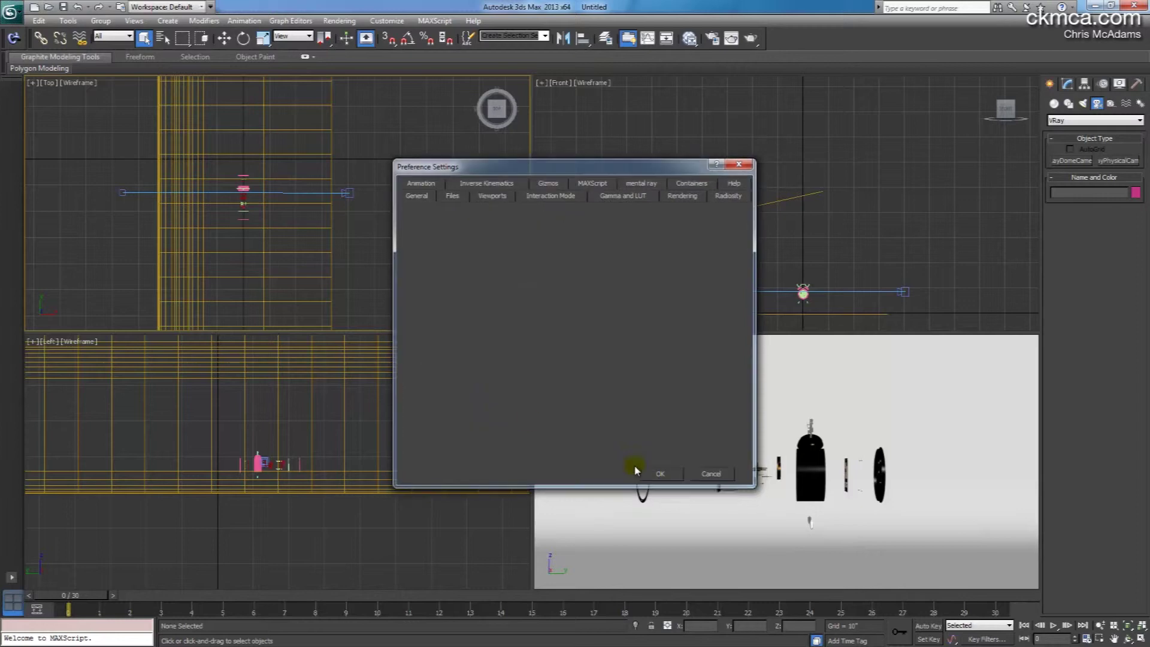
left_click_drag(223, 163, 281, 251)
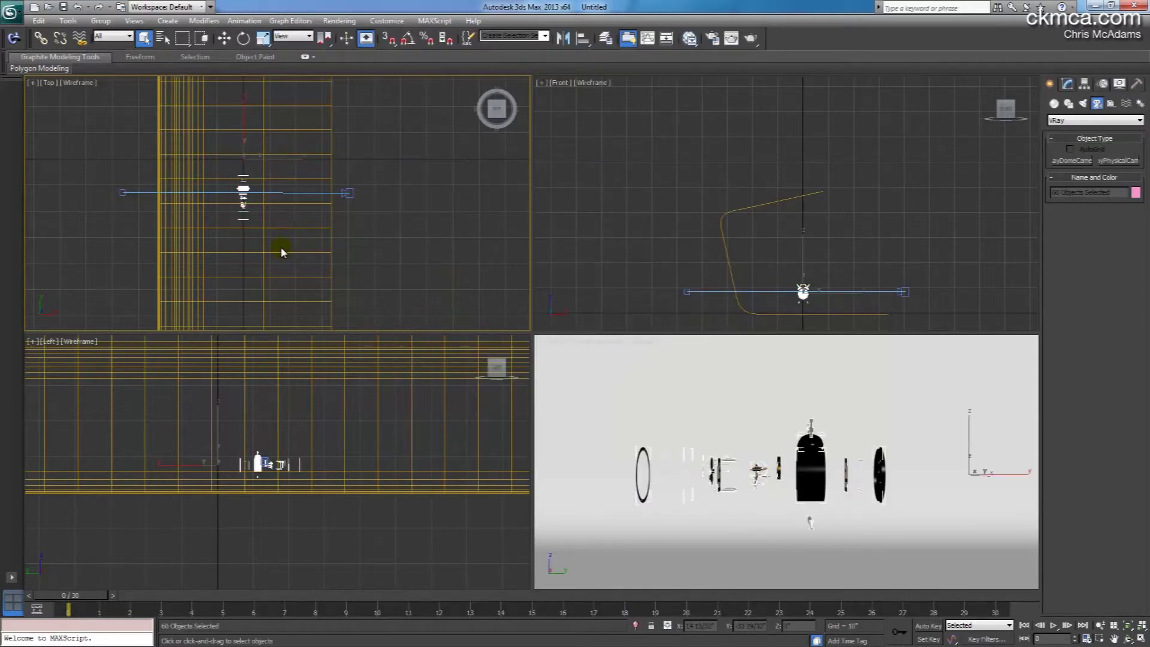
left_click(243, 39)
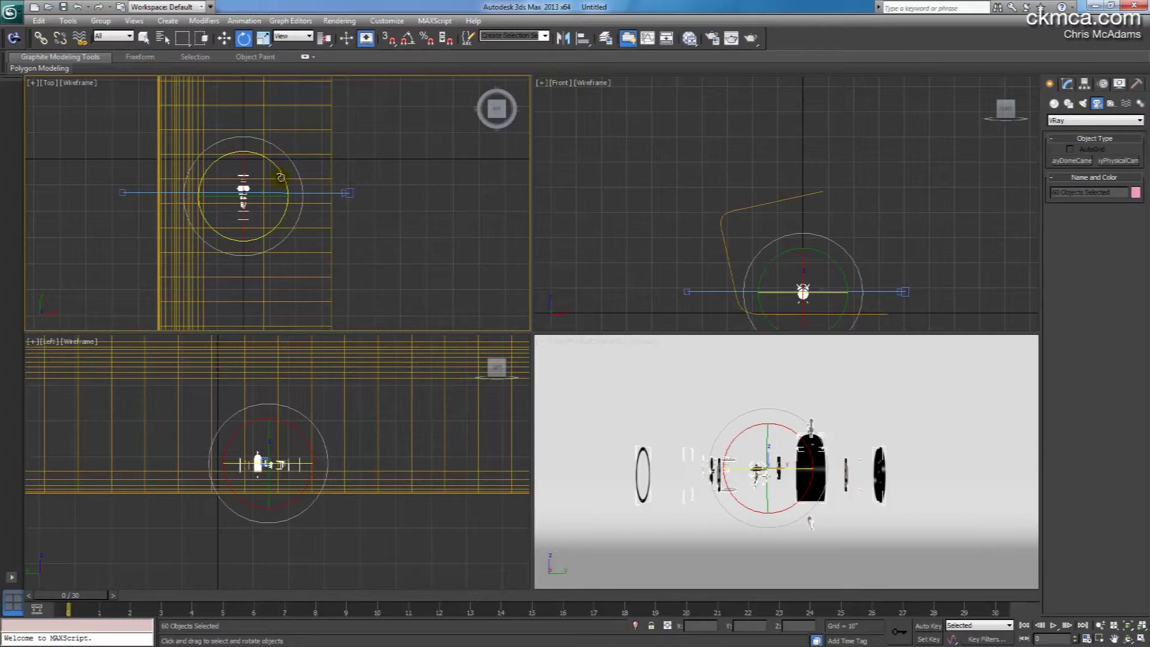
Rotate the 60 clock parts about Z in the Top view, undo, then rotate them to a new angle.
left_click_drag(281, 178, 241, 165)
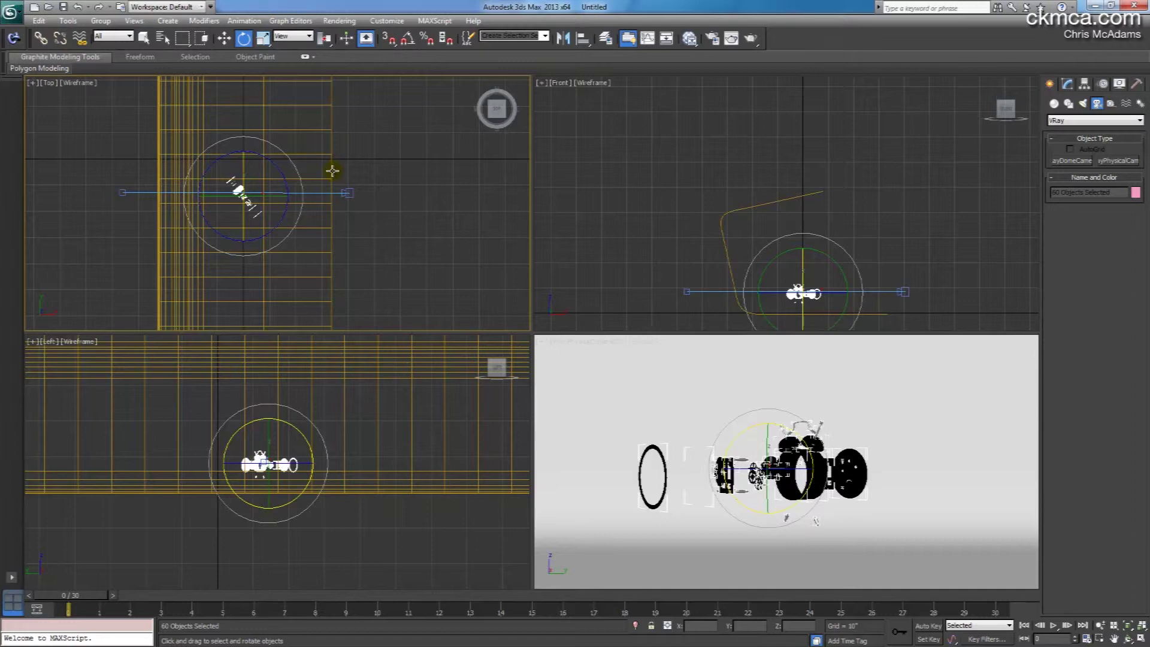
key("ctrl+z")
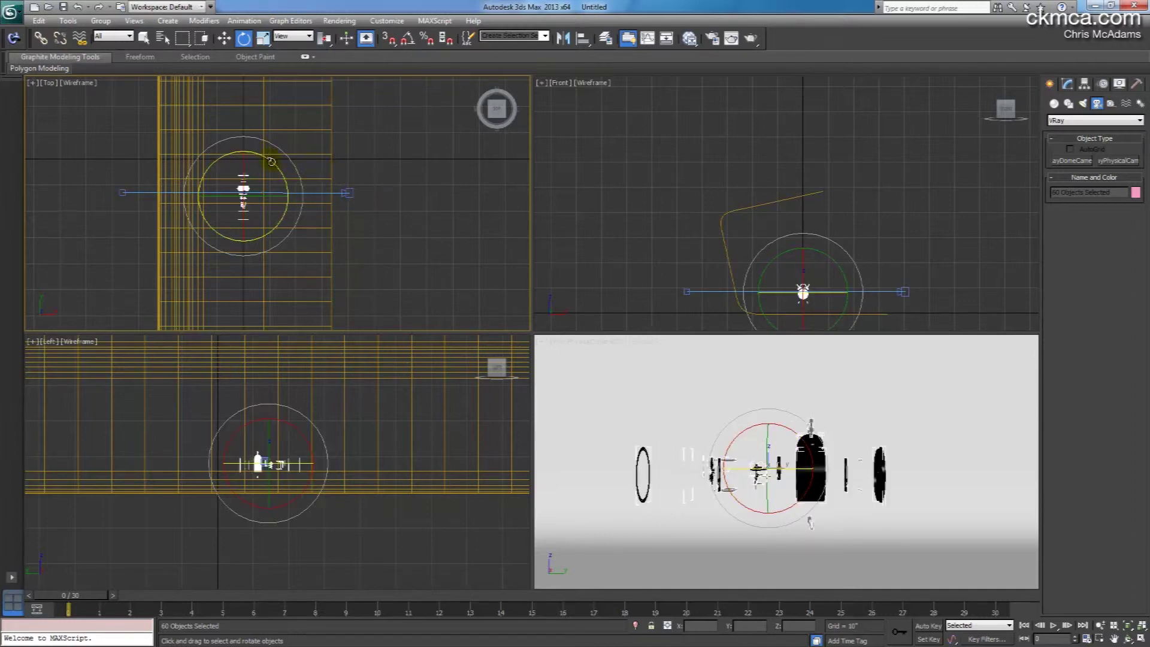
left_click_drag(266, 151, 267, 186)
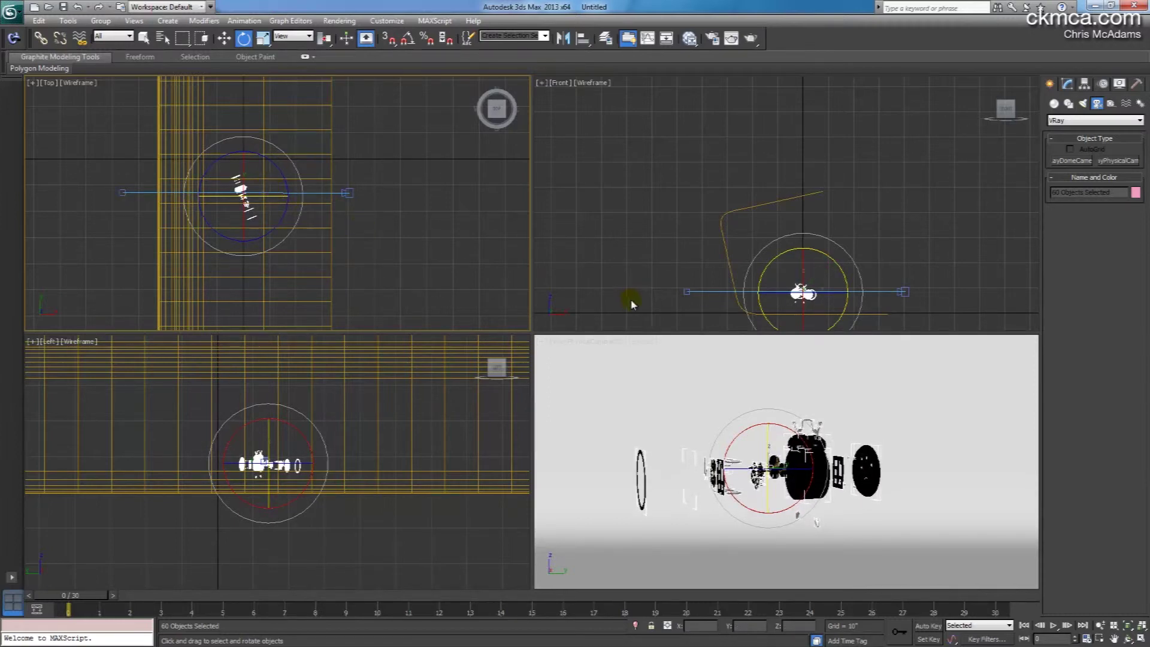
left_click(578, 393)
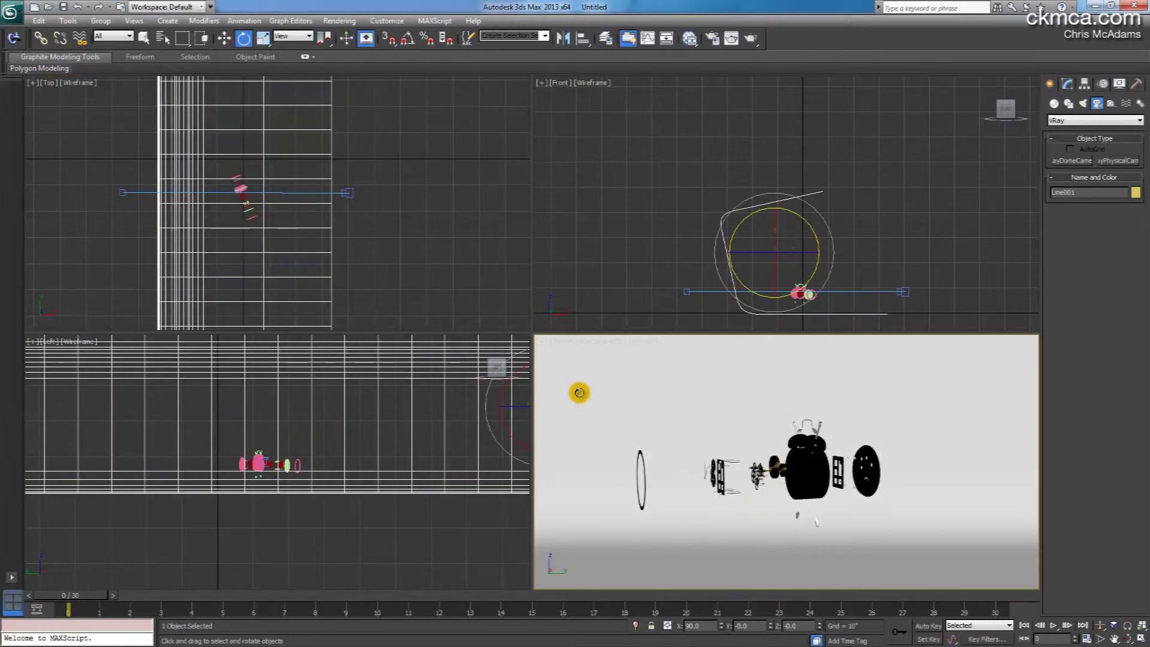
Draw a Plane-type VRayLight, VRayLight001, as a rectangle across the clock in the Top viewport.
left_click(452, 221)
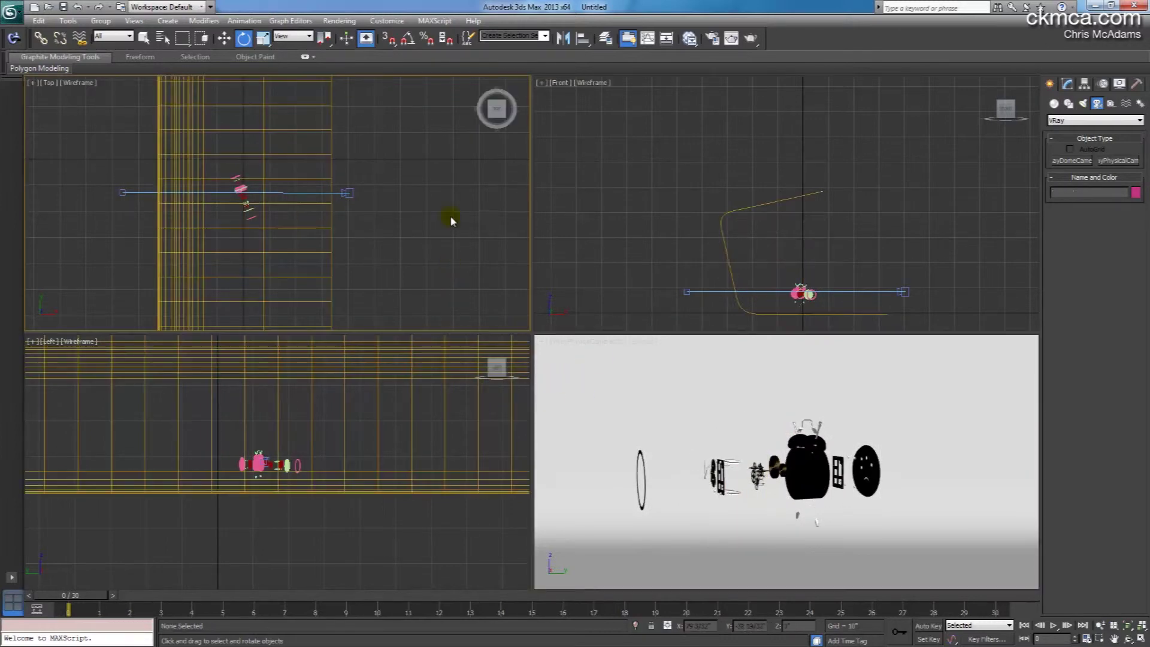
left_click(1083, 104)
left_click(1078, 121)
left_click(1070, 147)
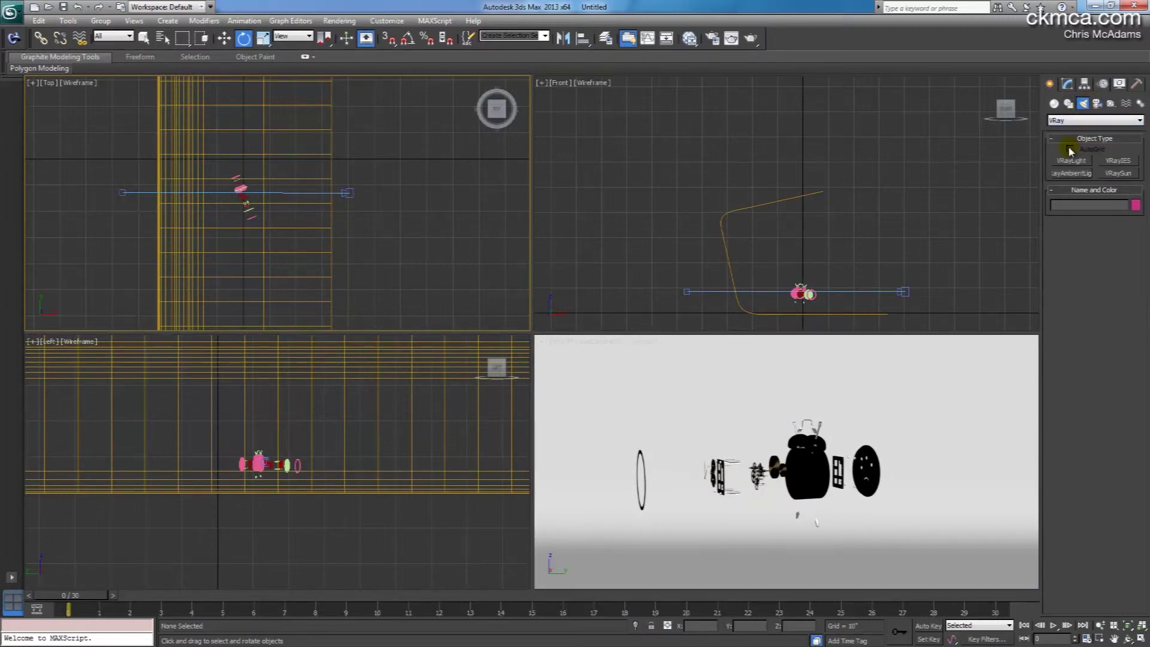
left_click(1072, 160)
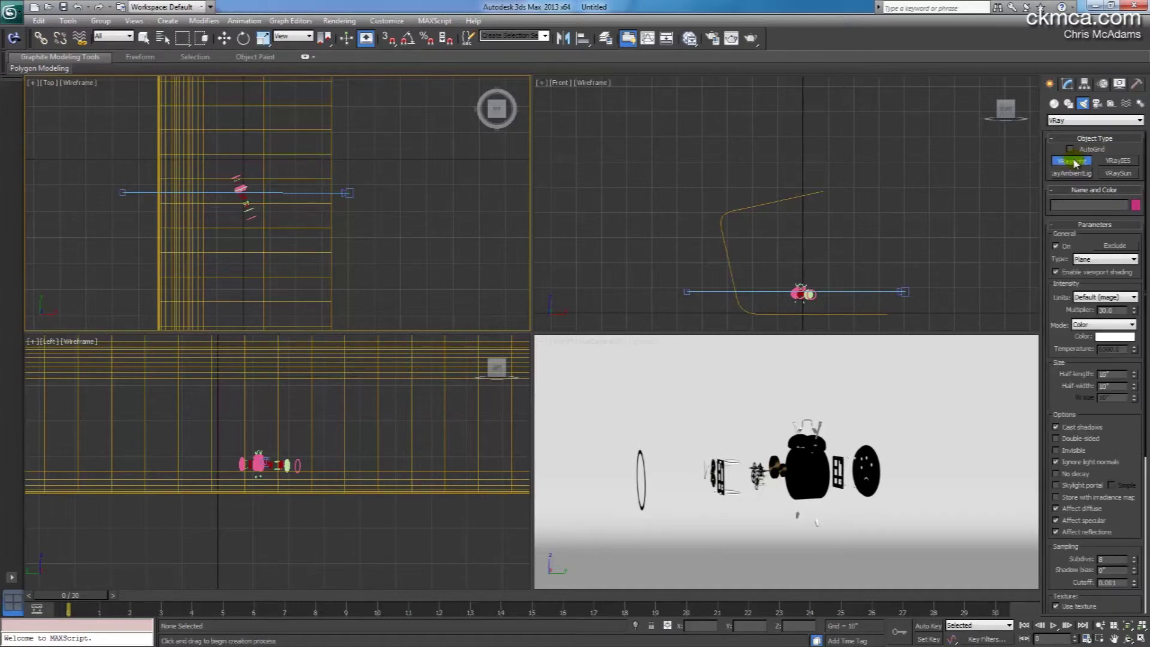
left_click(1085, 260)
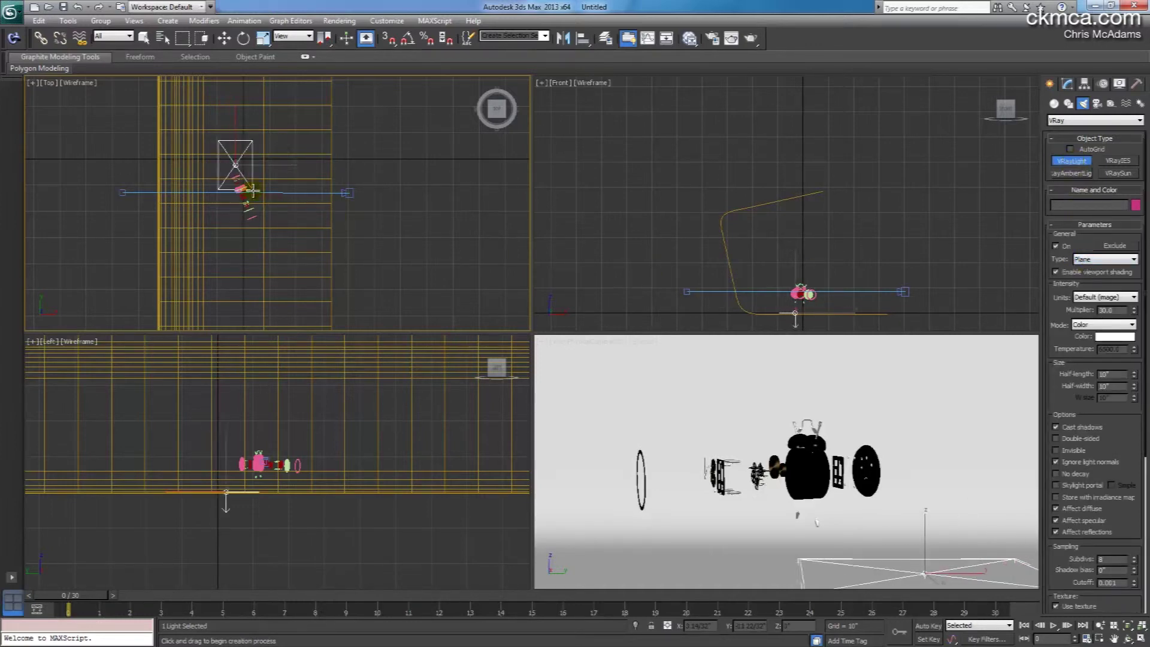
left_click_drag(252, 191, 279, 260)
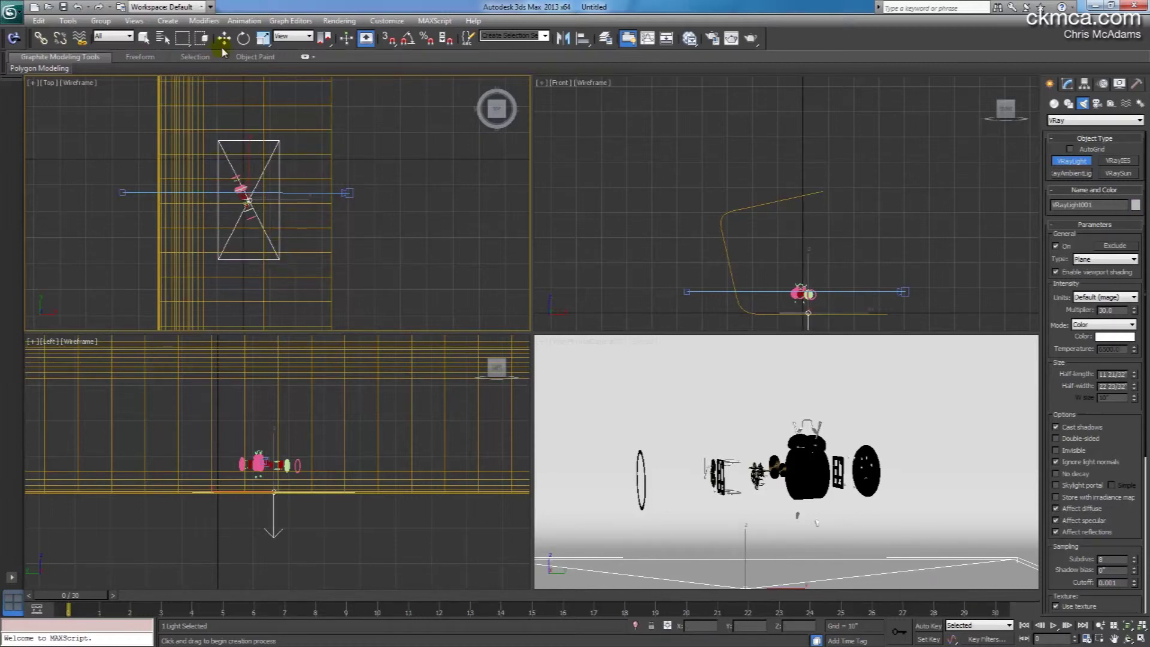
left_click(224, 38)
Raise VRayLight001 above the clock in the Left viewport and frame the Front view on the clock.
left_click_drag(273, 455, 282, 373)
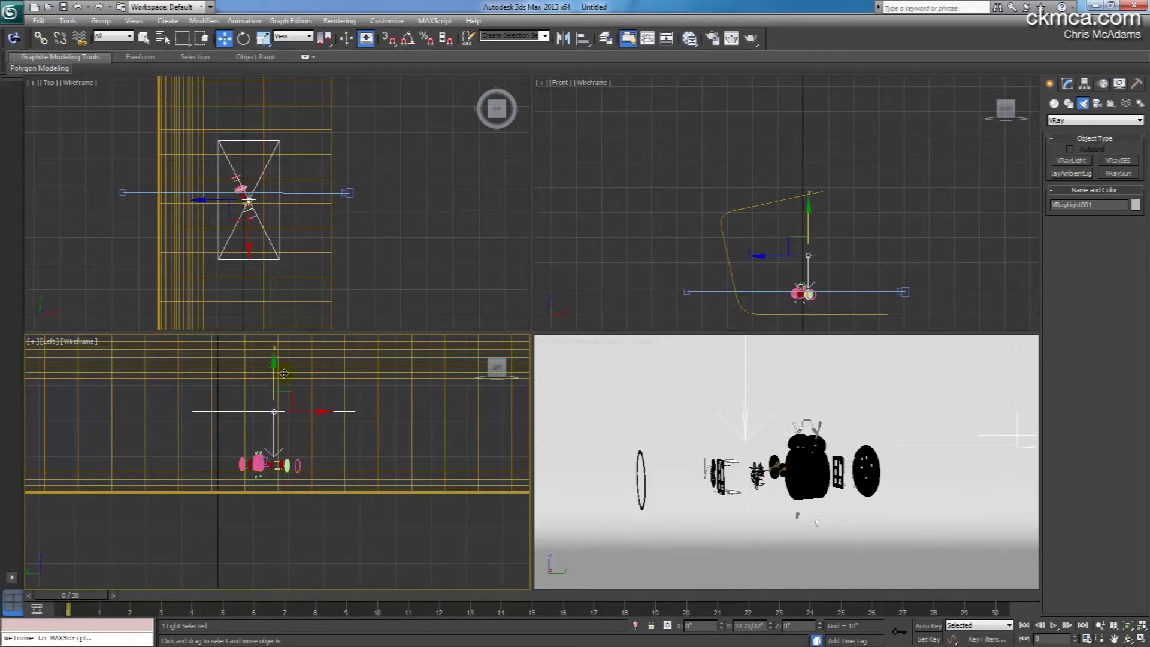
left_click(641, 203)
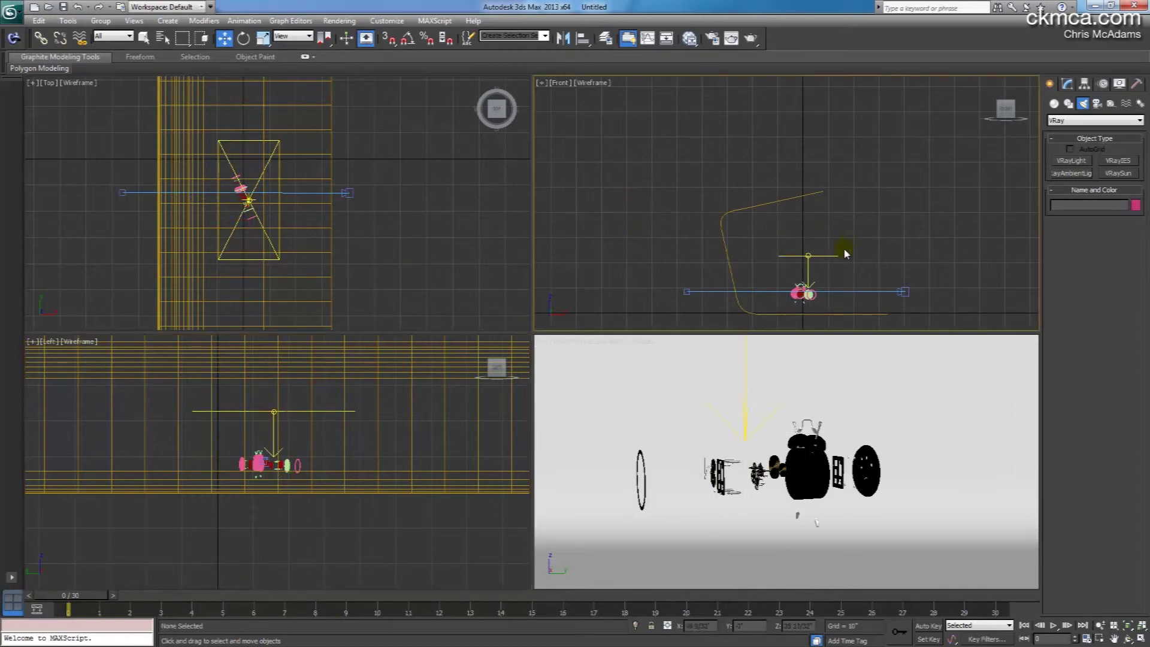
middle_click_drag(774, 236, 772, 194)
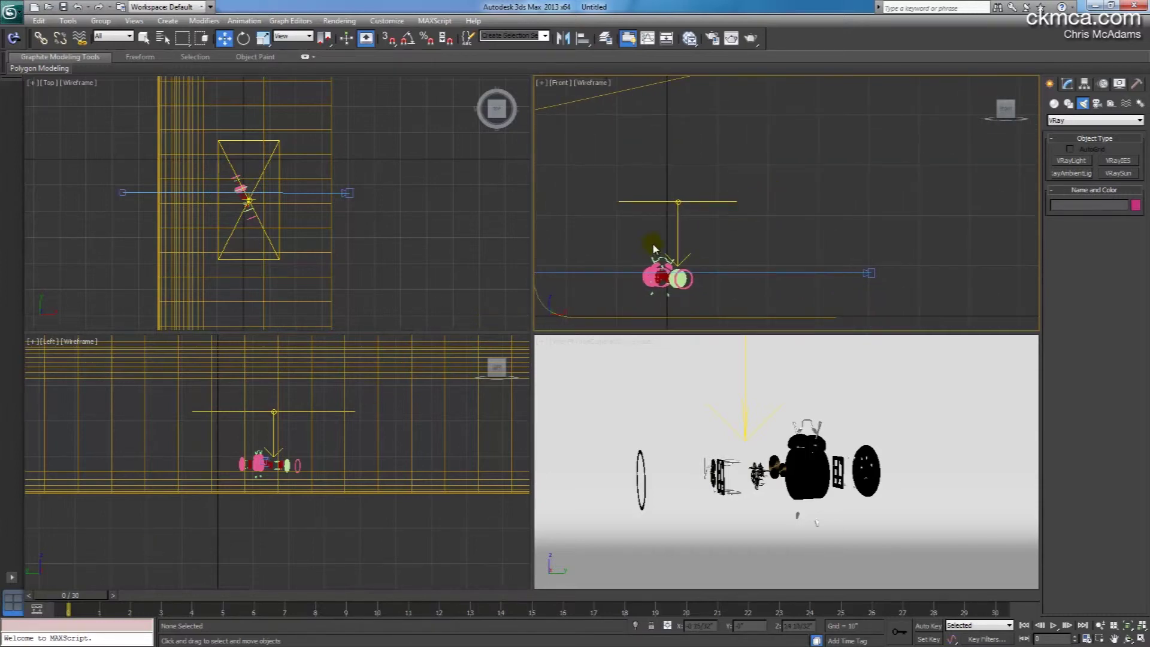
middle_click_drag(652, 243, 694, 245)
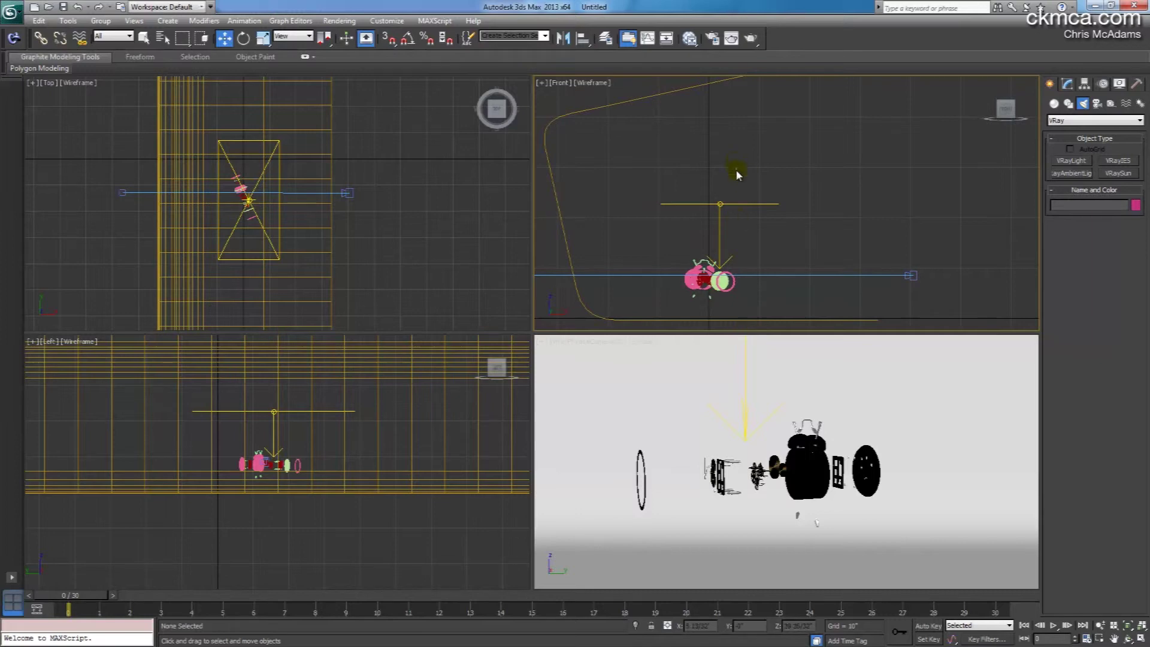
Tilt VRayLight001 about 55° around Z and move it right and down to aim at the clock.
left_click(722, 236)
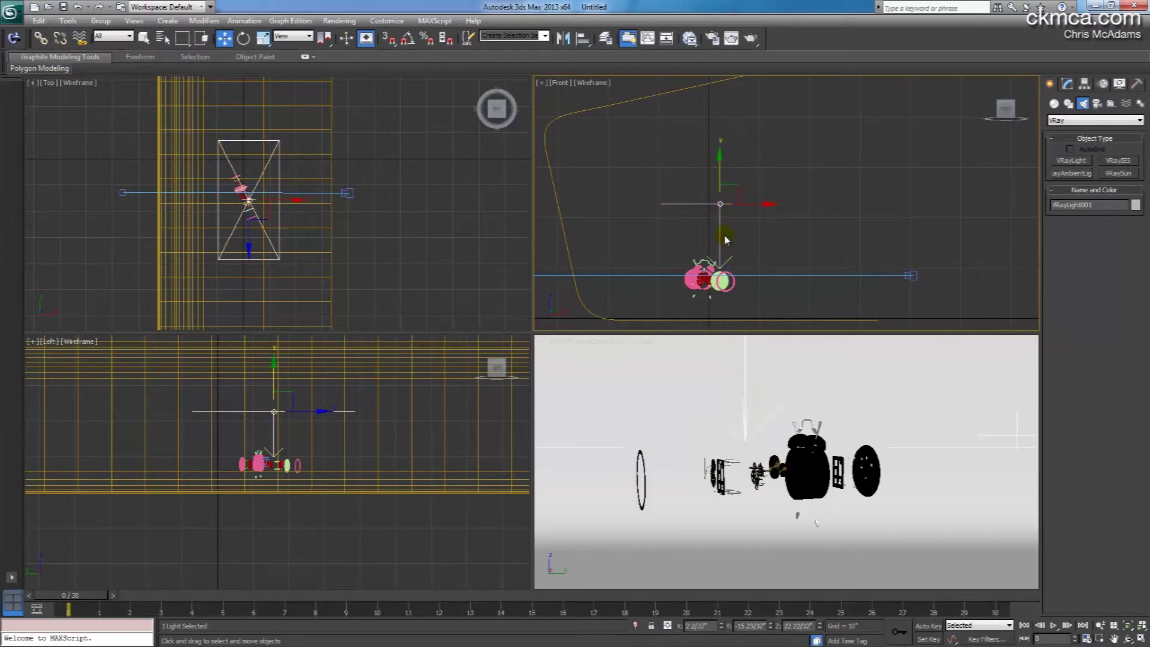
key("e")
left_click_drag(741, 166, 788, 218)
left_click(224, 38)
left_click_drag(733, 186, 841, 206)
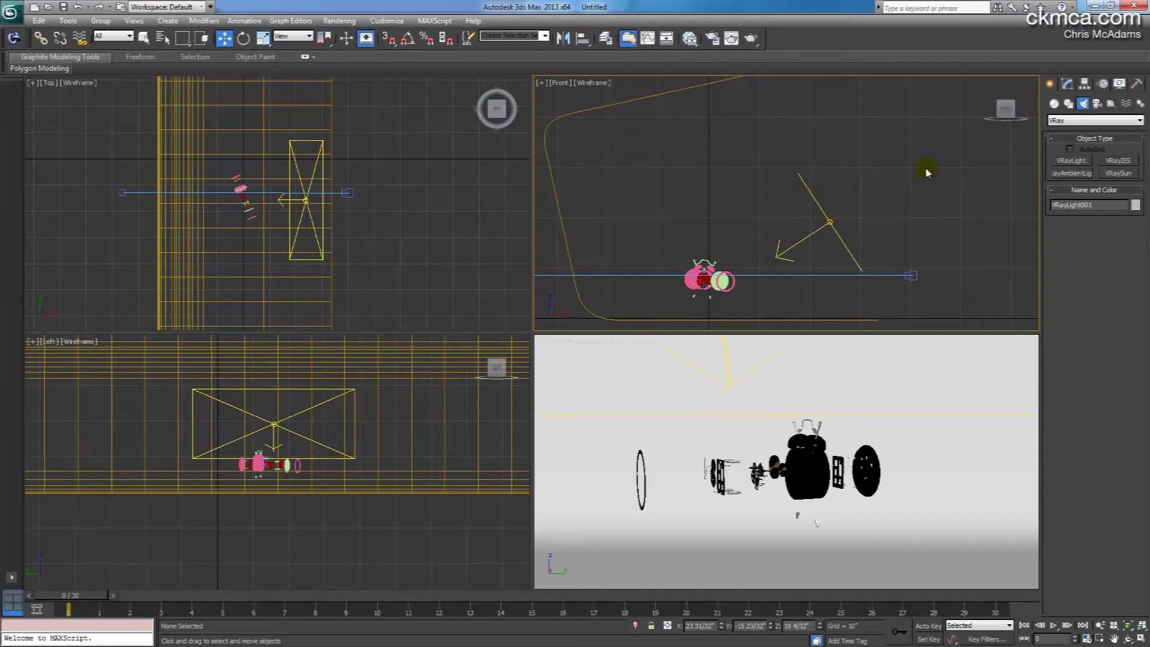
Tick Invisible for VRayLight001 in the Modify panel, then slightly reframe the camera viewport.
left_click(1067, 85)
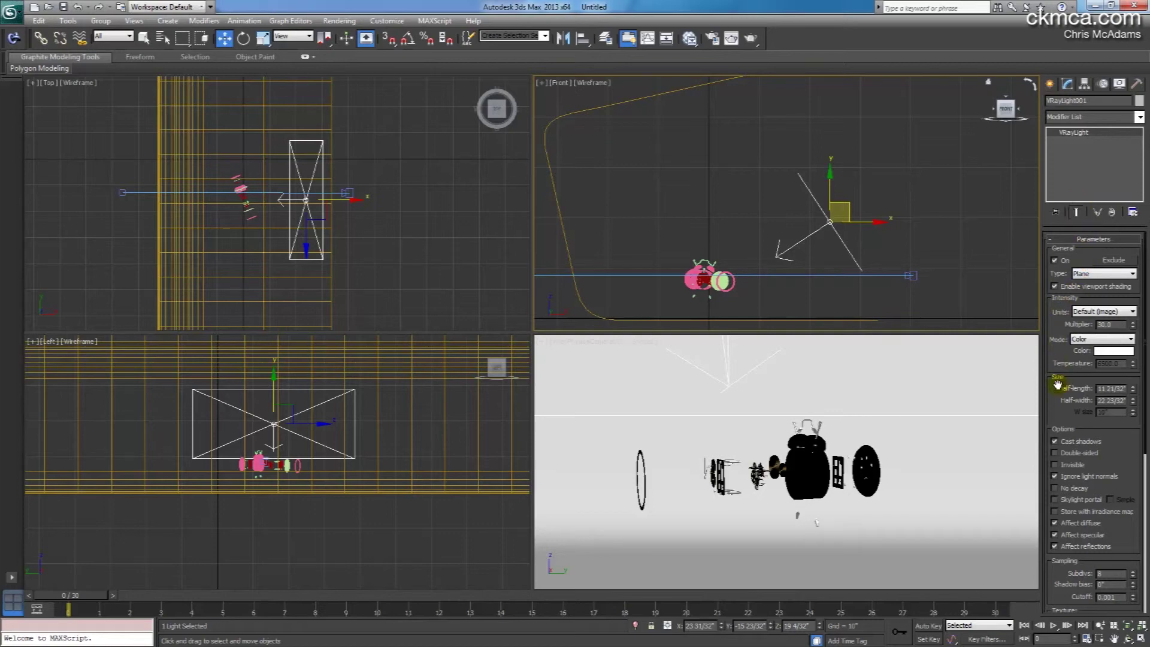
left_click(1055, 465)
left_click(791, 309)
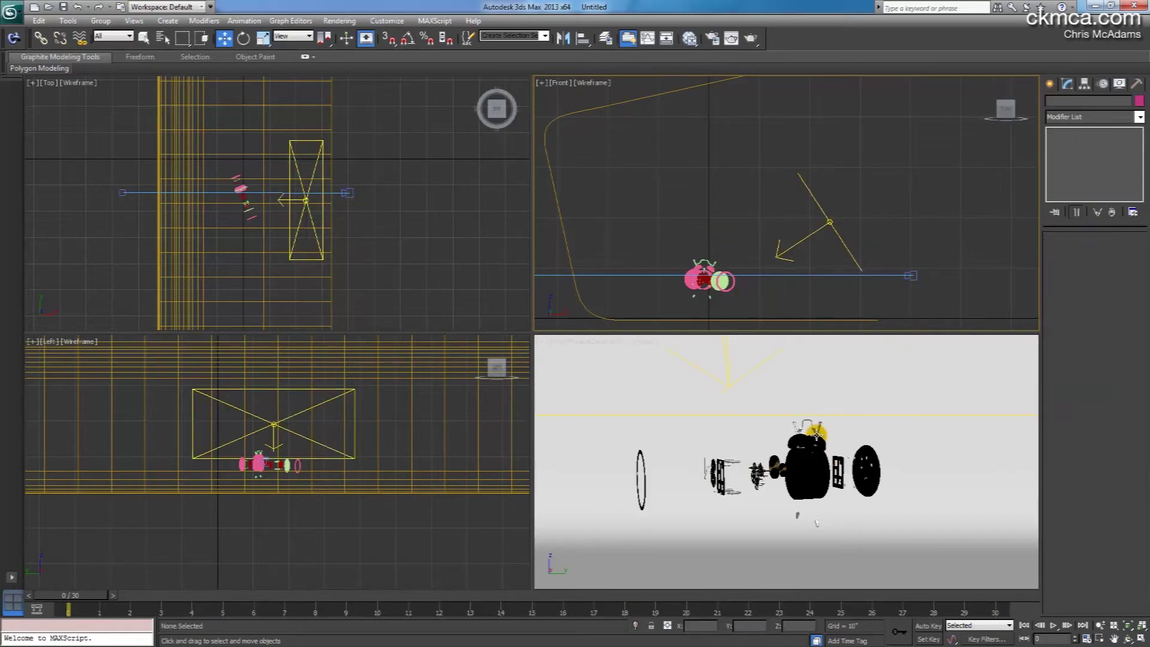
middle_click_drag(780, 428, 773, 452)
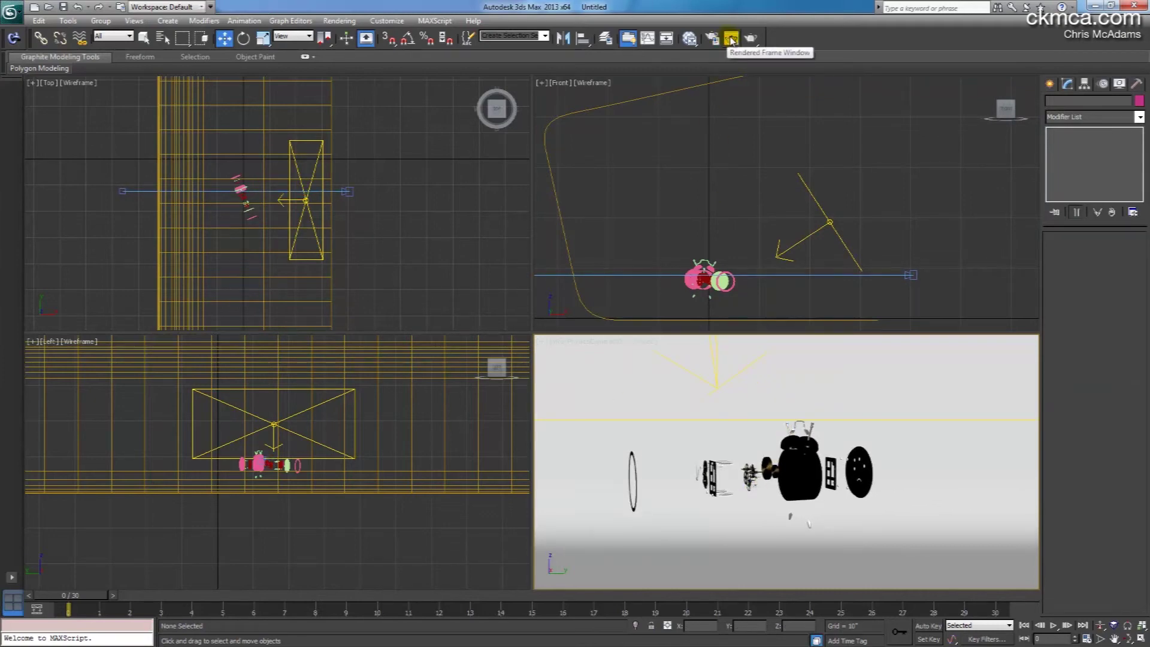
middle_click_drag(728, 358, 722, 367)
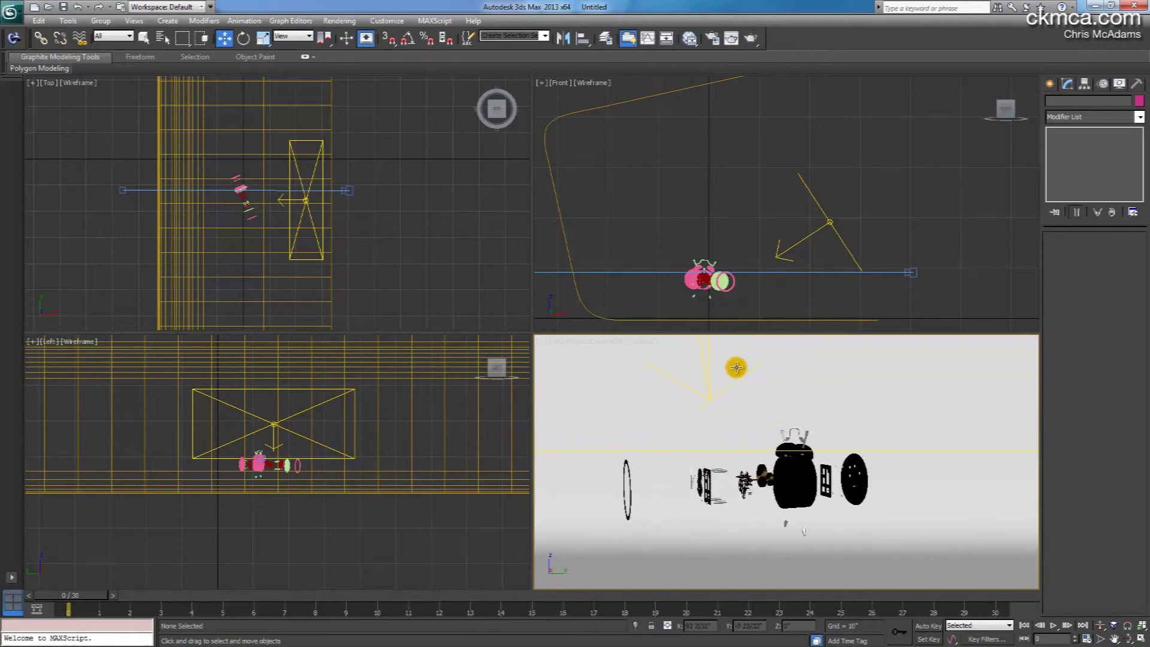
left_click(732, 39)
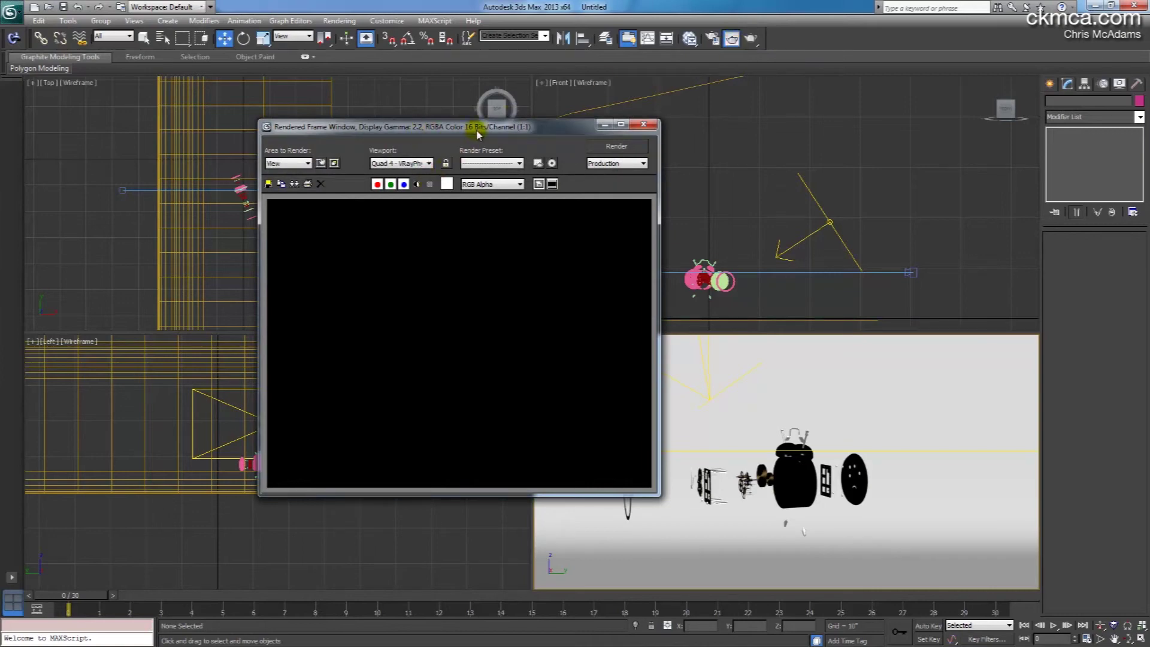
Position the Rendered Frame Window and start a V-Ray render of the camera view.
left_click_drag(537, 131, 562, 137)
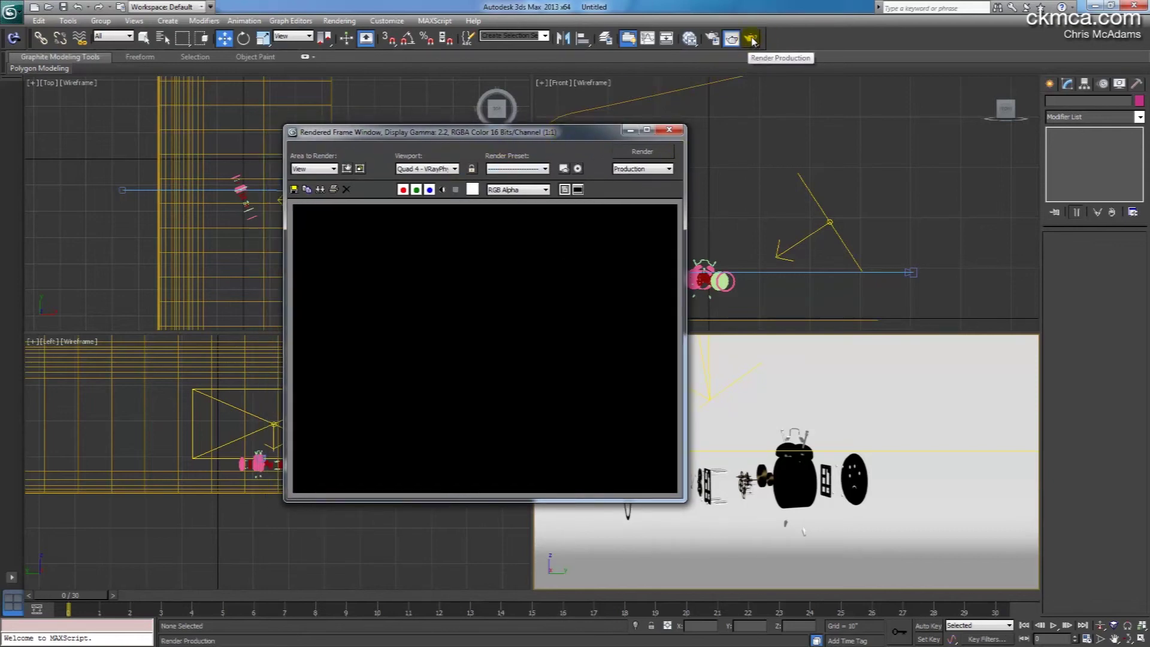
left_click(752, 39)
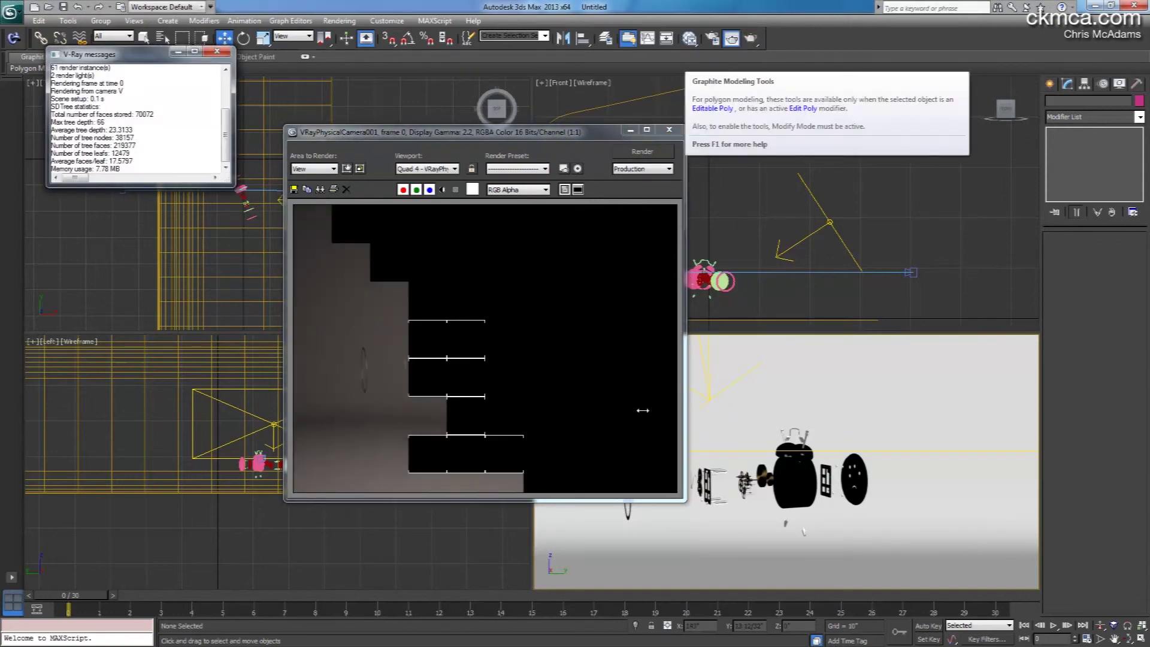